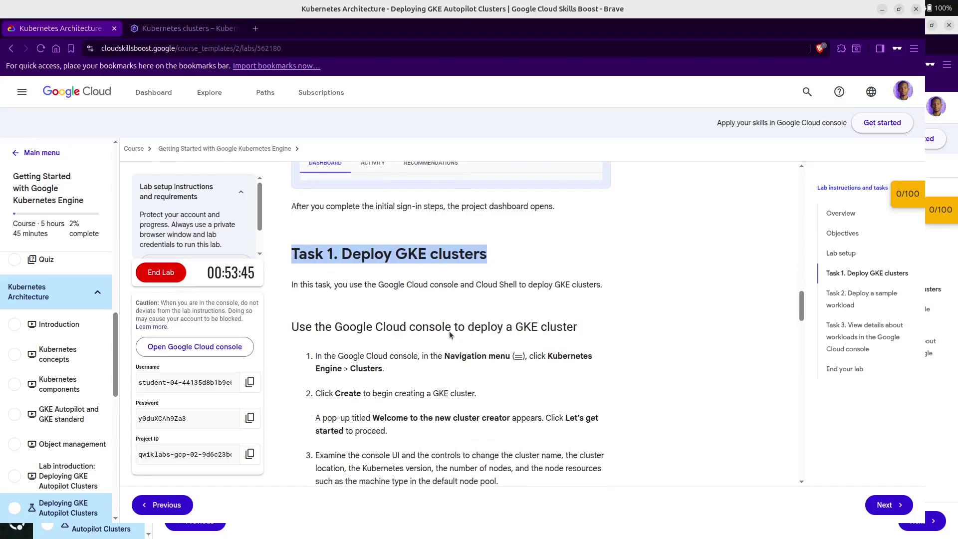
- Read the Task 1 lab instructions for deploying a GKE cluster through the Google Cloud console
drag(298, 285, 673, 334)
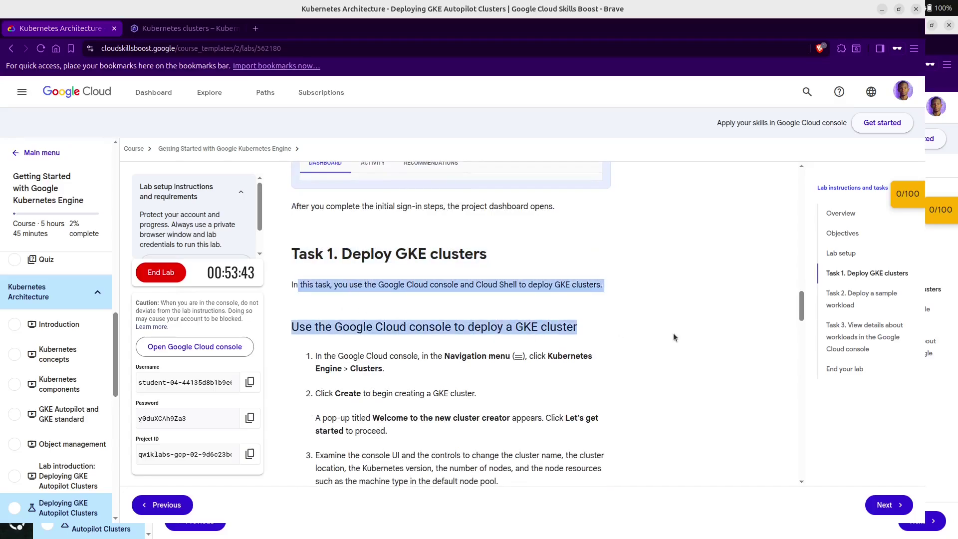
click(403, 373)
double_click(469, 356)
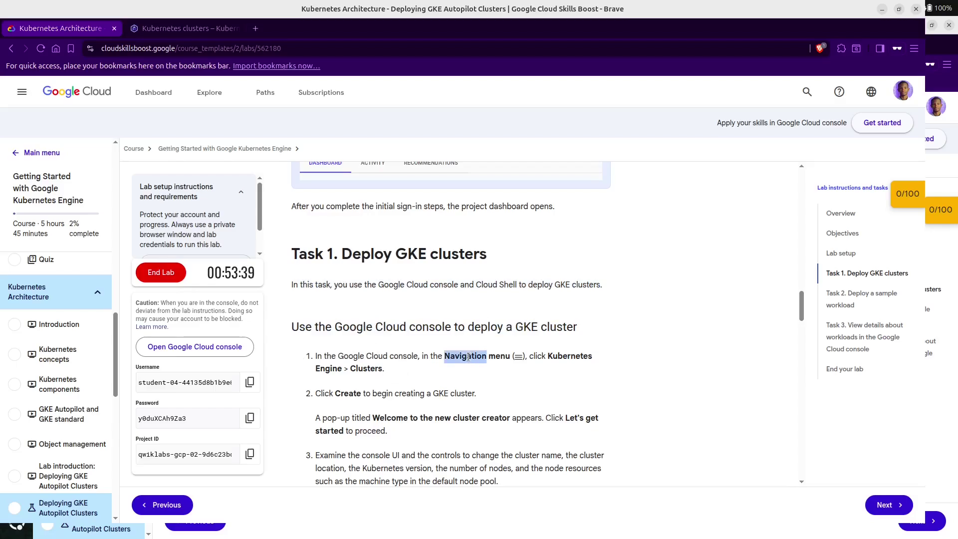
click(605, 357)
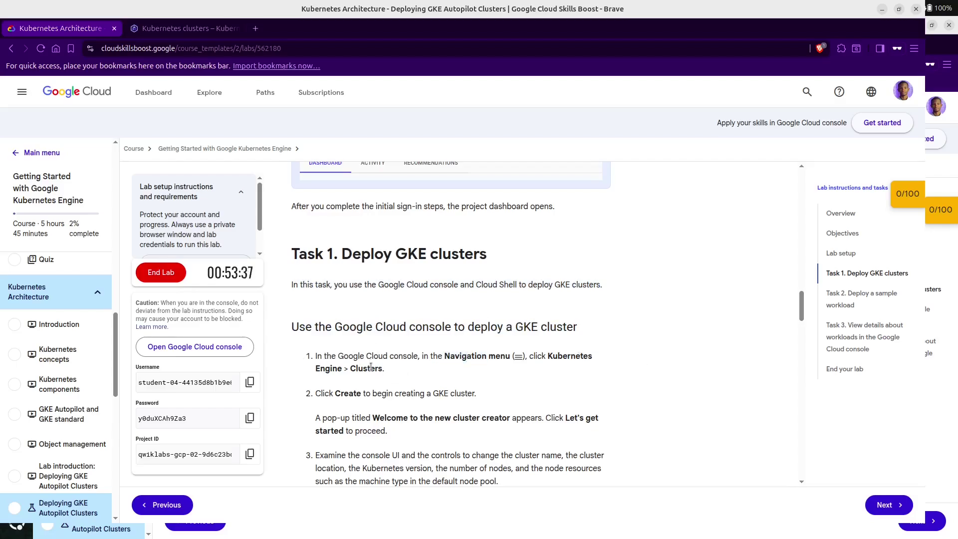
drag(354, 394, 539, 431)
scroll(431, 432, down, 3)
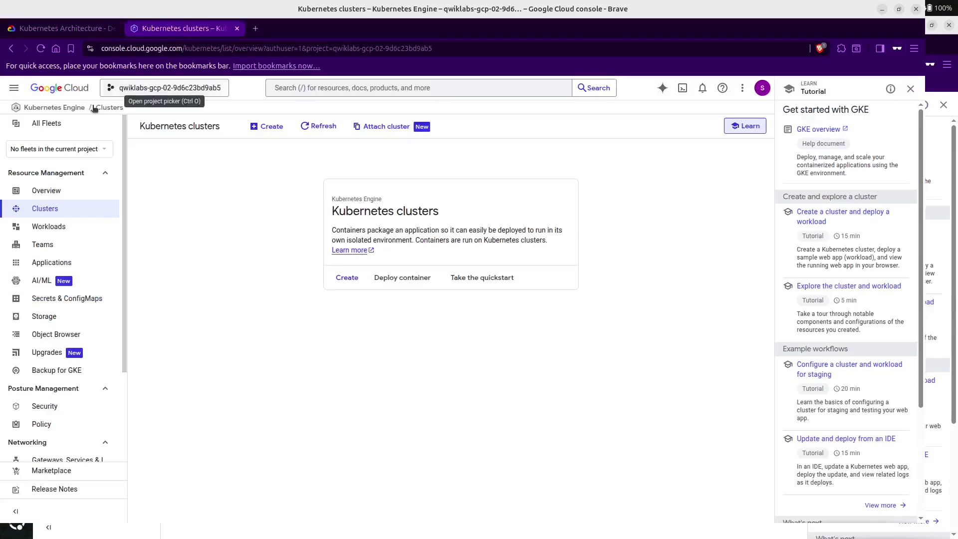
- In the Google Cloud console, go to the Kubernetes Engine clusters page and start creating a new cluster
click(180, 29)
click(14, 88)
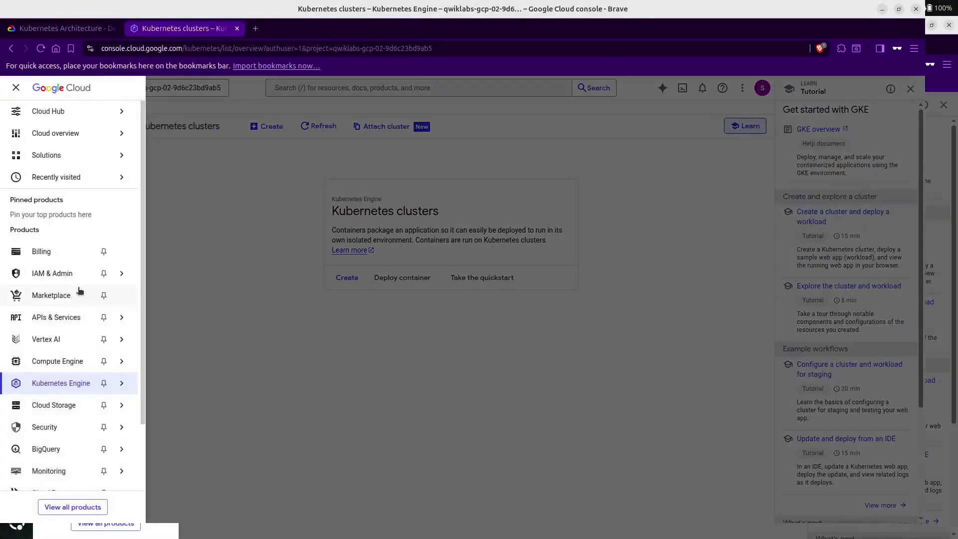
mouse_move(80, 400)
mouse_move(119, 385)
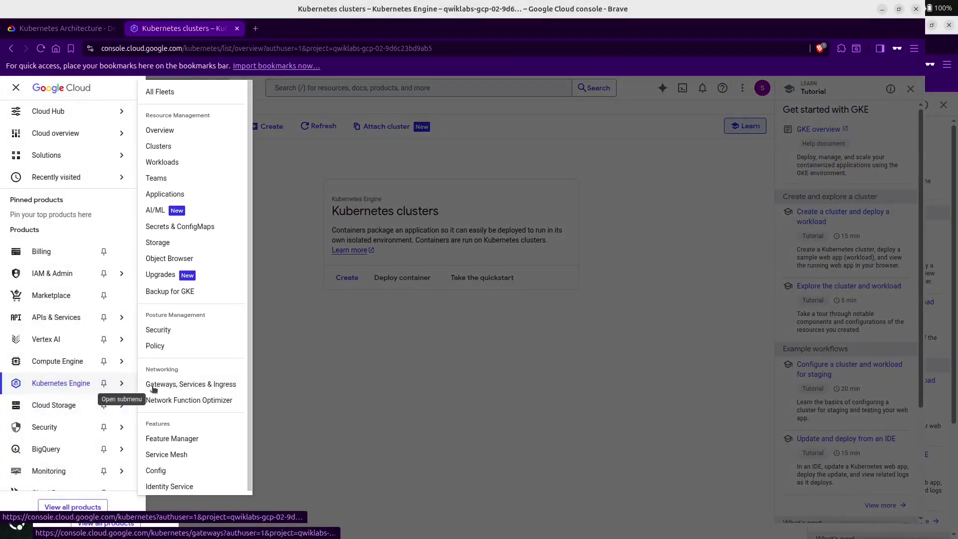
click(158, 147)
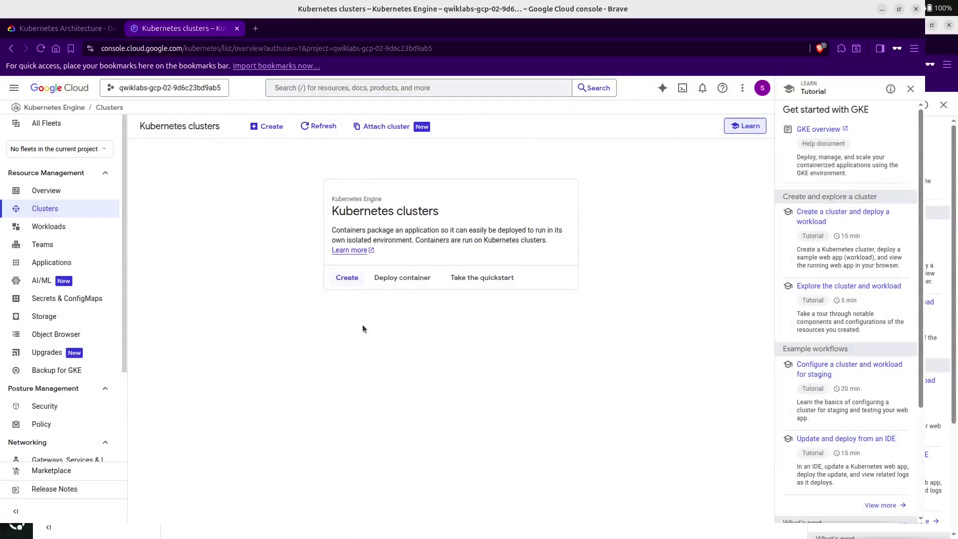
click(348, 278)
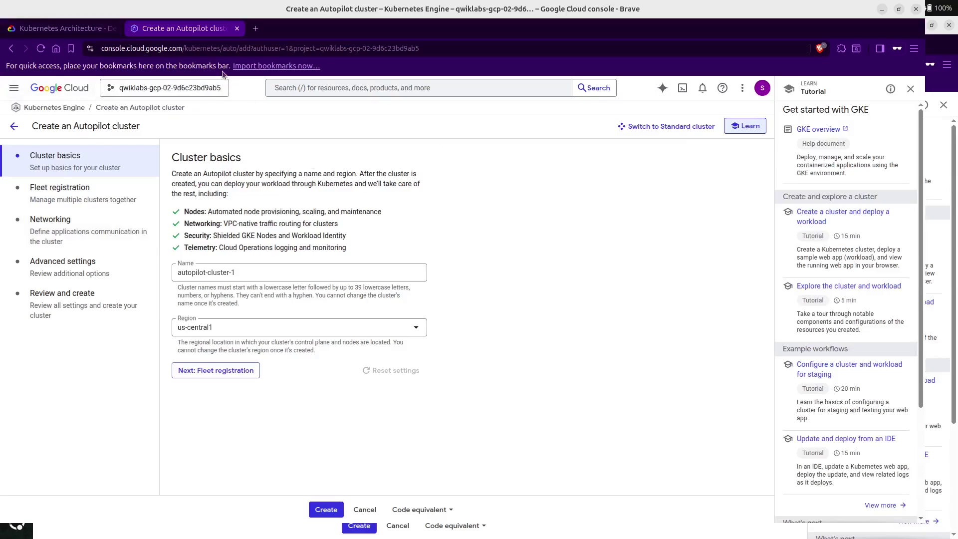
- Compare the Autopilot cluster form with the lab instructions and read which cluster name and region are required
click(70, 30)
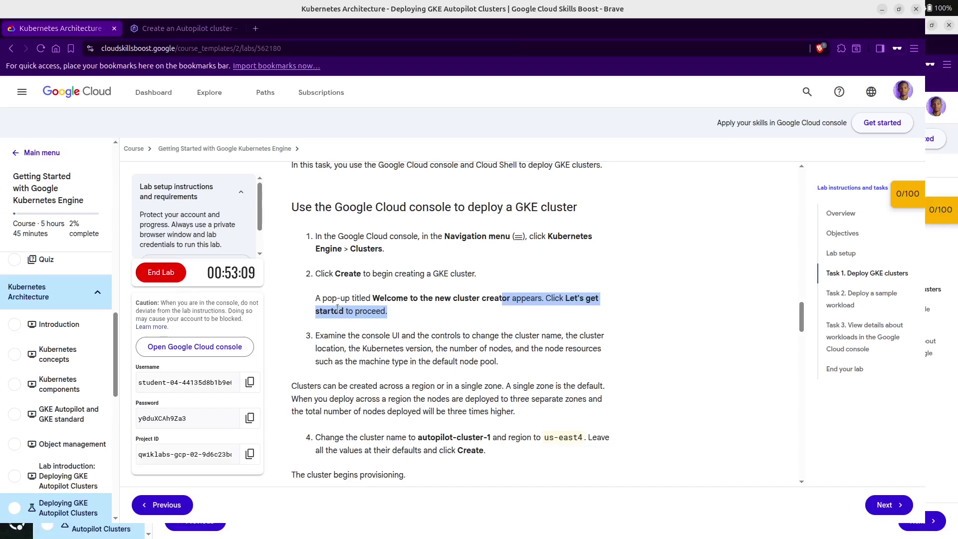
click(178, 30)
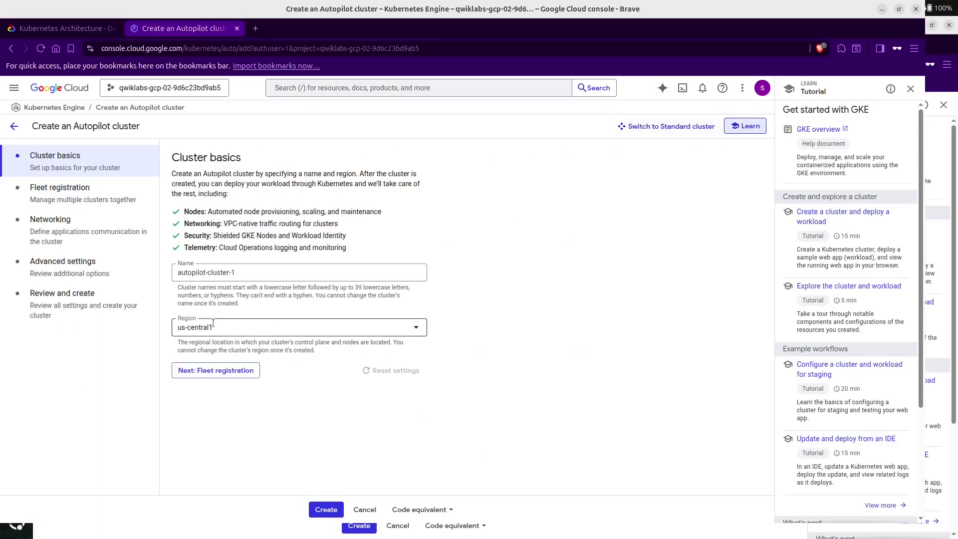
click(55, 33)
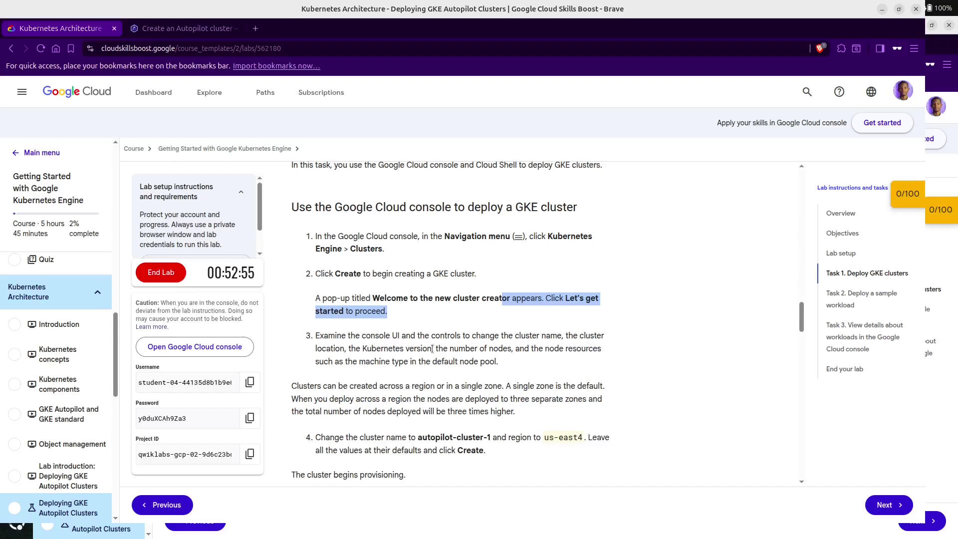
click(477, 360)
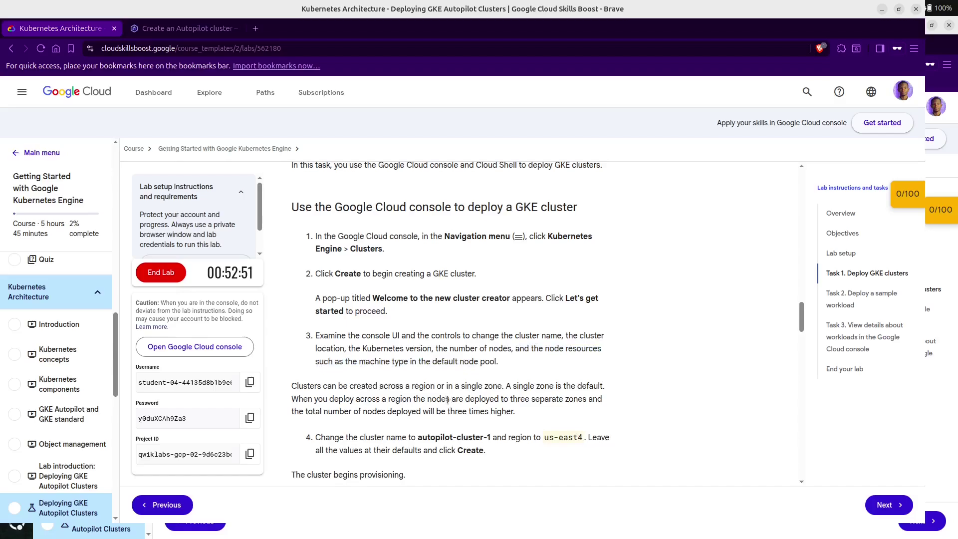
scroll(447, 402, down, 2)
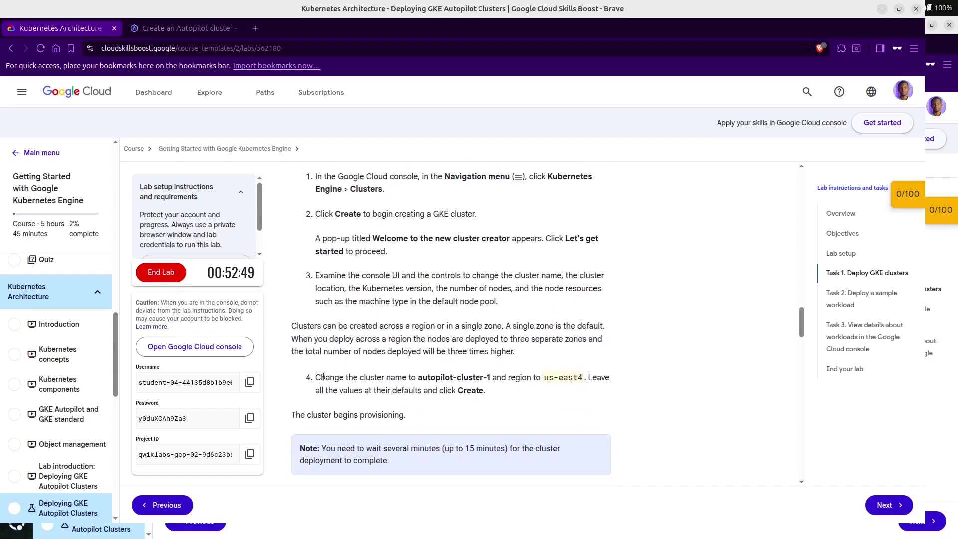
drag(323, 377, 410, 377)
click(344, 378)
drag(344, 378, 489, 376)
click(416, 377)
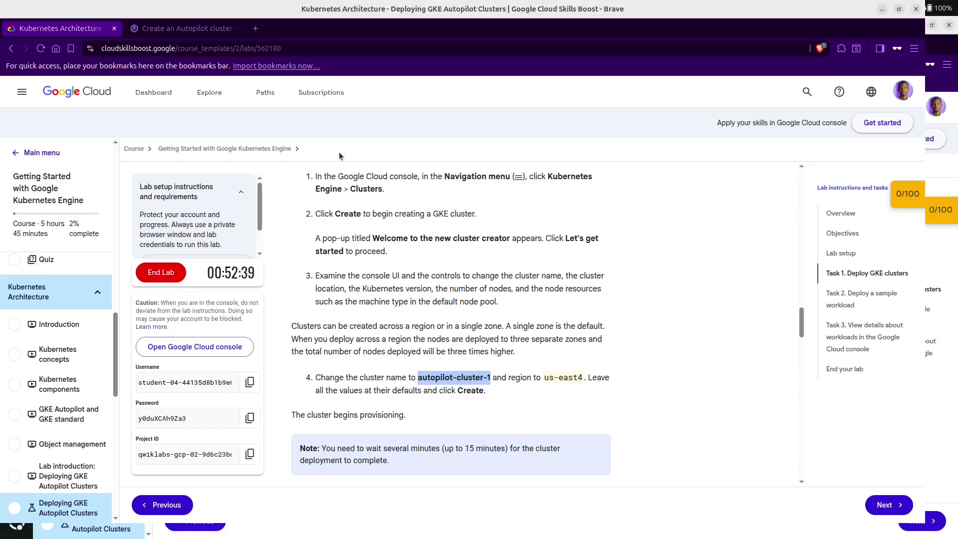
- Check the Autopilot cluster form's name against the cluster name required in the lab instructions
click(179, 26)
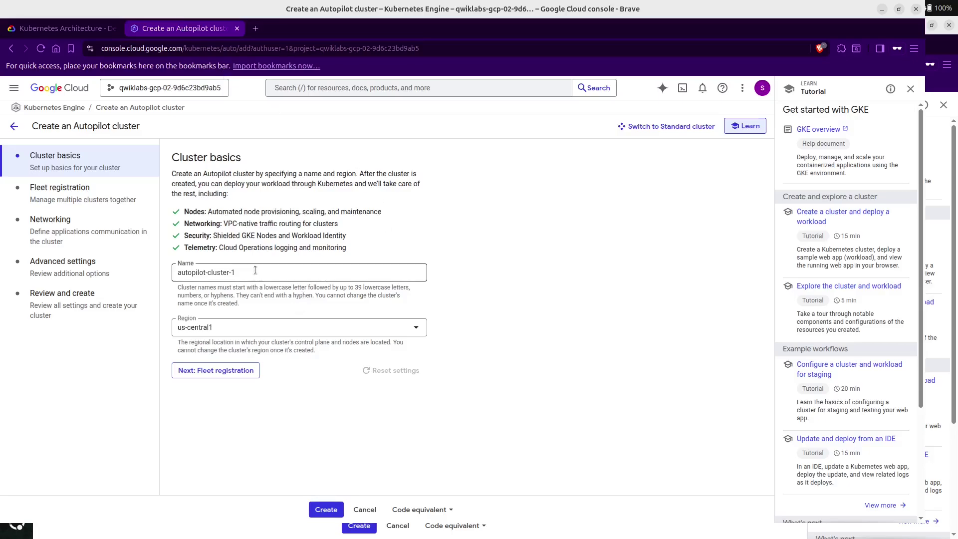
triple_click(250, 275)
click(250, 275)
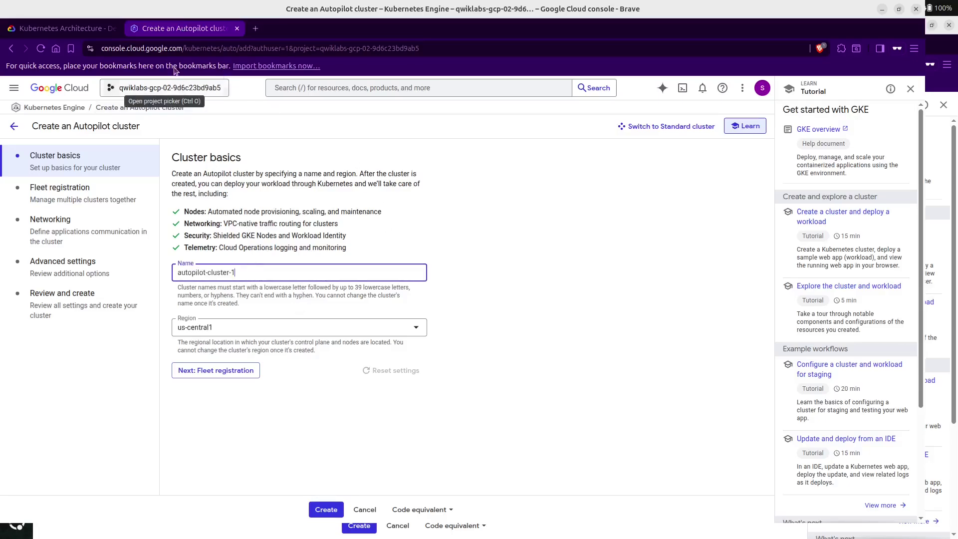
click(67, 28)
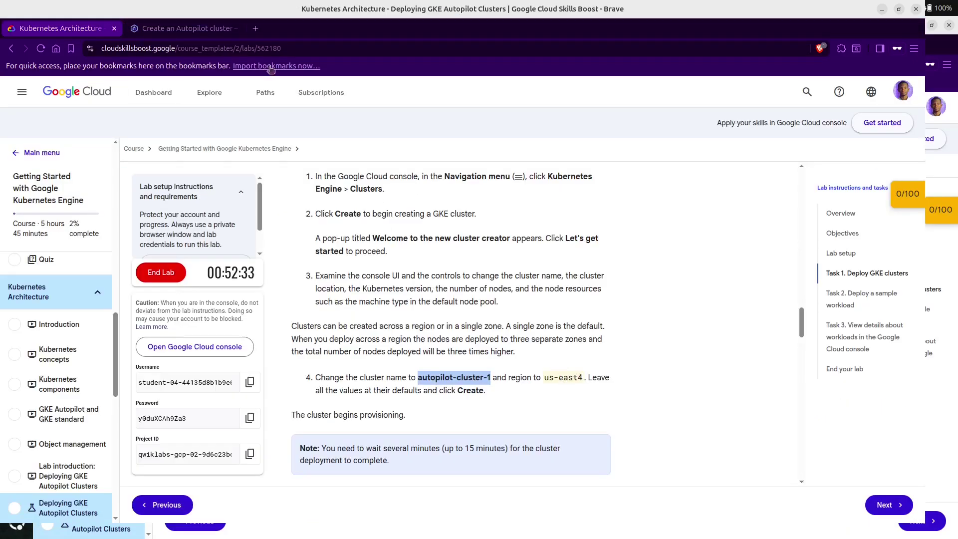
click(180, 28)
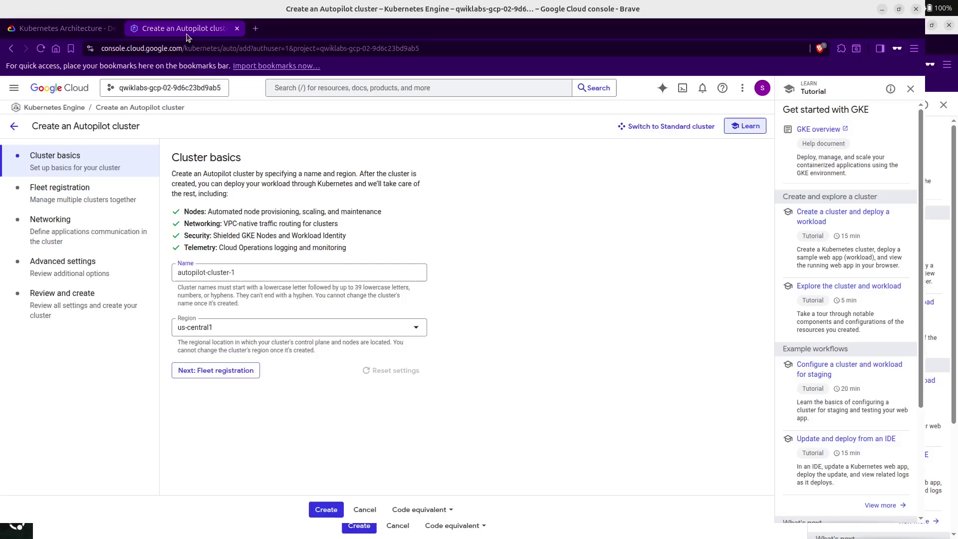
- Set the Autopilot cluster's region to us-east4, as given in the lab instructions
click(213, 328)
click(215, 398)
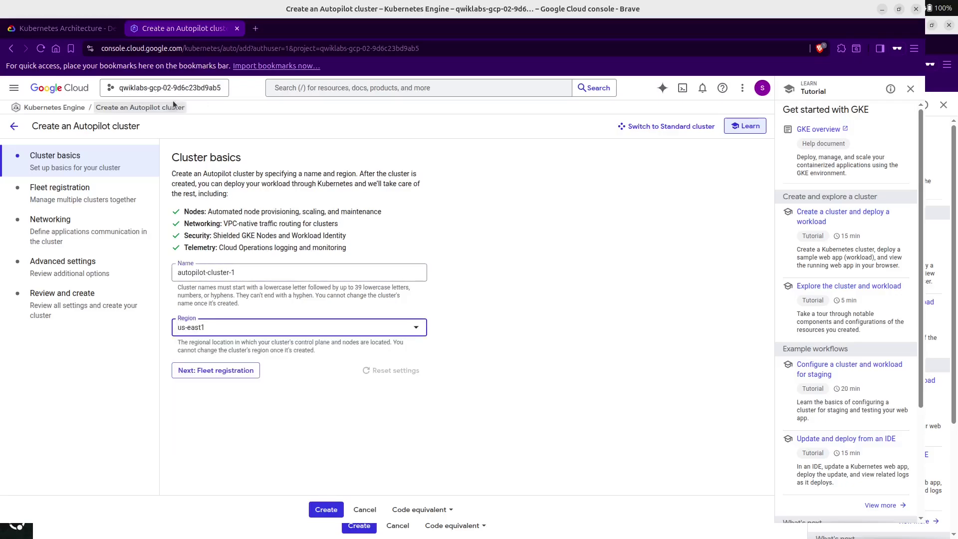
click(60, 29)
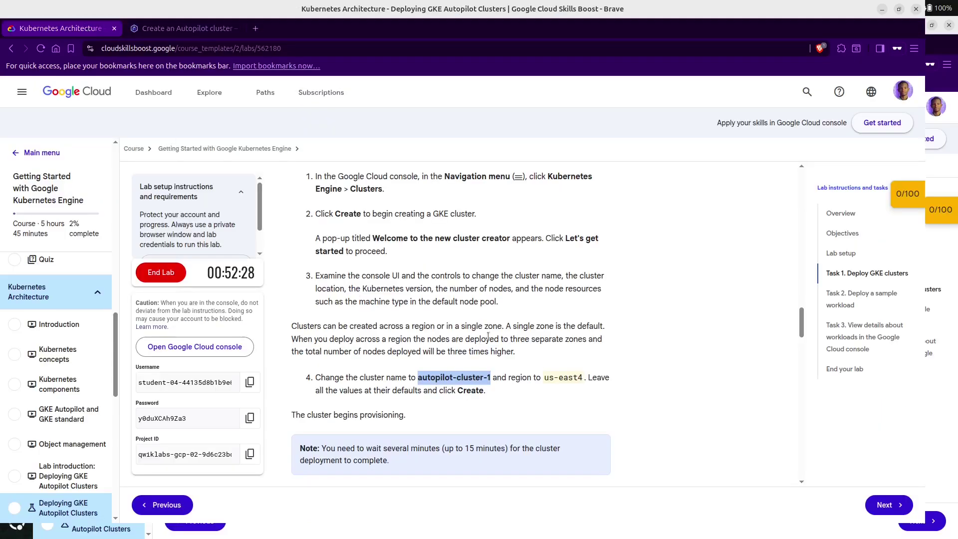
click(215, 30)
click(242, 327)
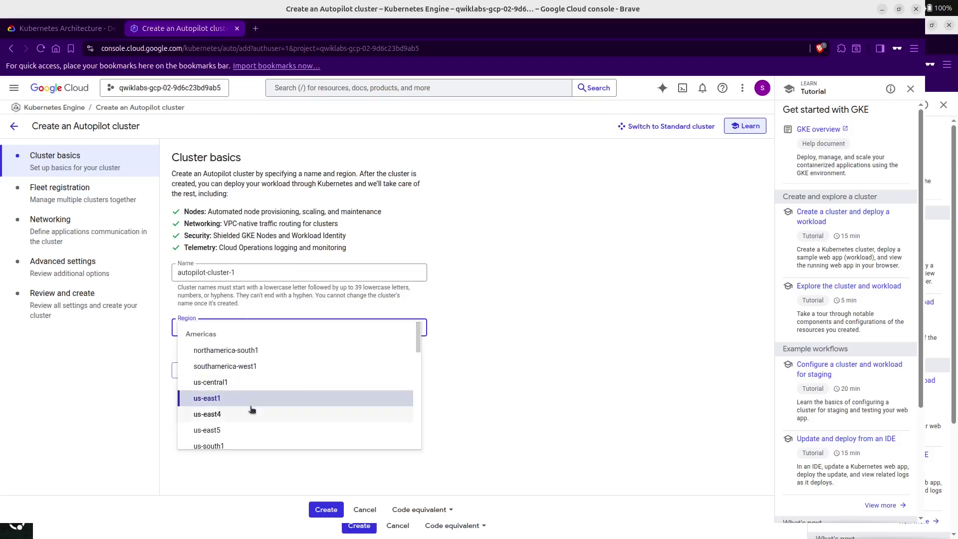
click(215, 418)
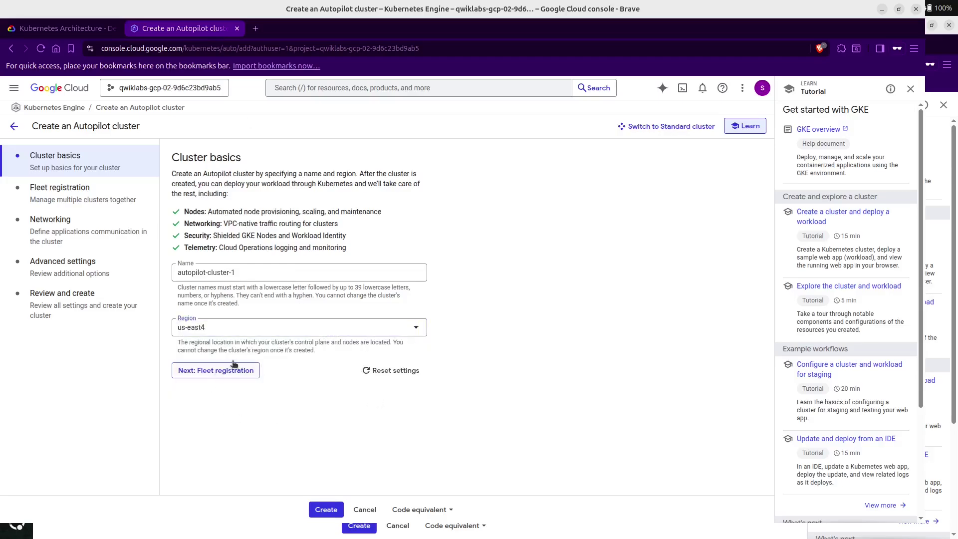
- Review the lab's cluster creation instructions, then create the Autopilot cluster with the remaining settings at their defaults
click(64, 28)
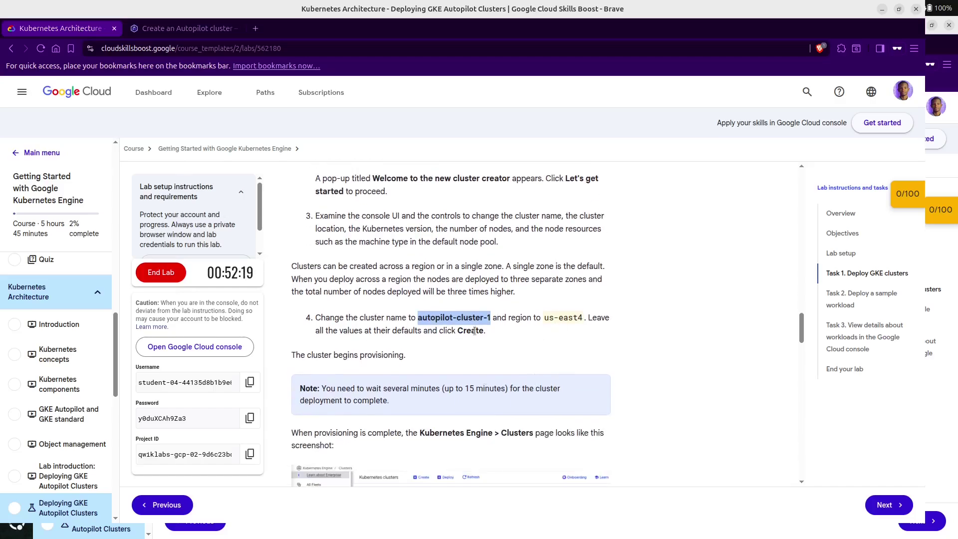
click(447, 344)
scroll(459, 363, down, 2)
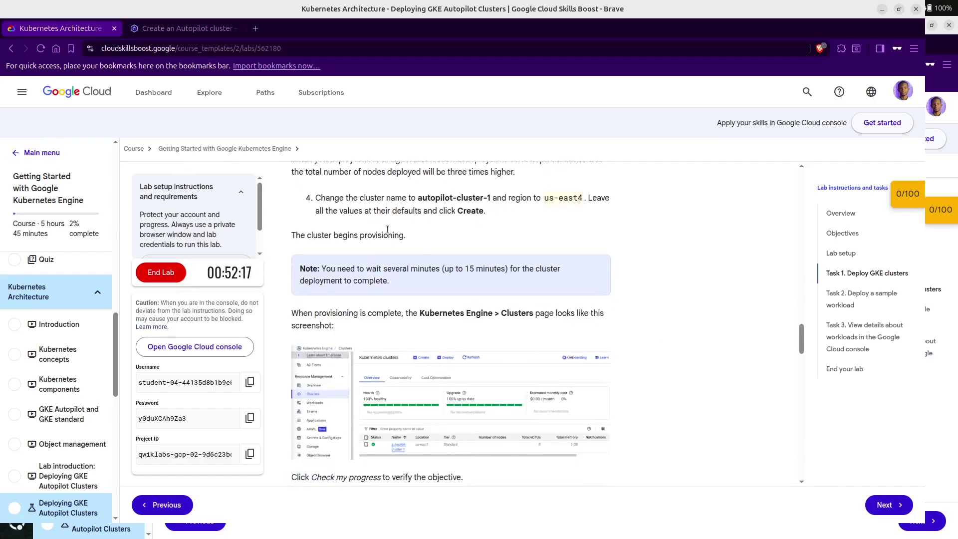
click(176, 28)
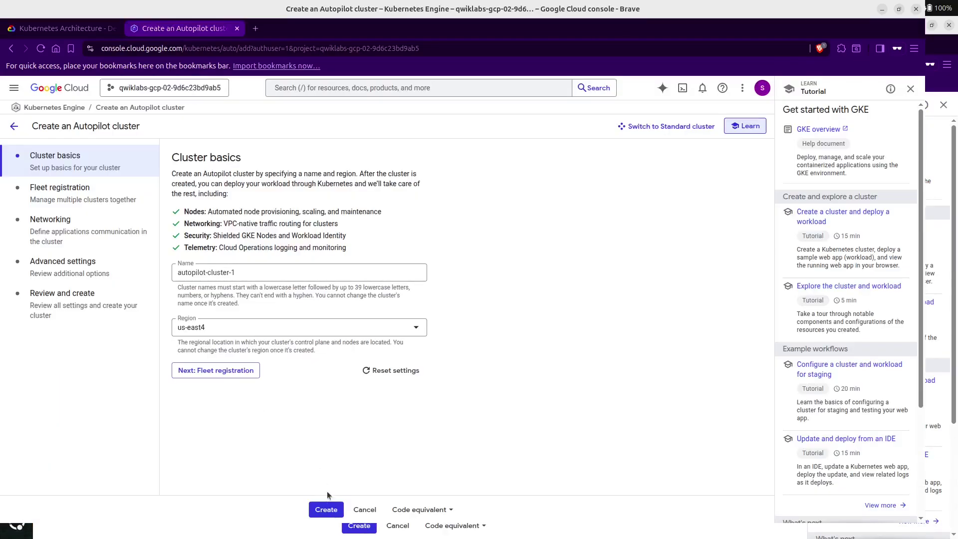
click(327, 510)
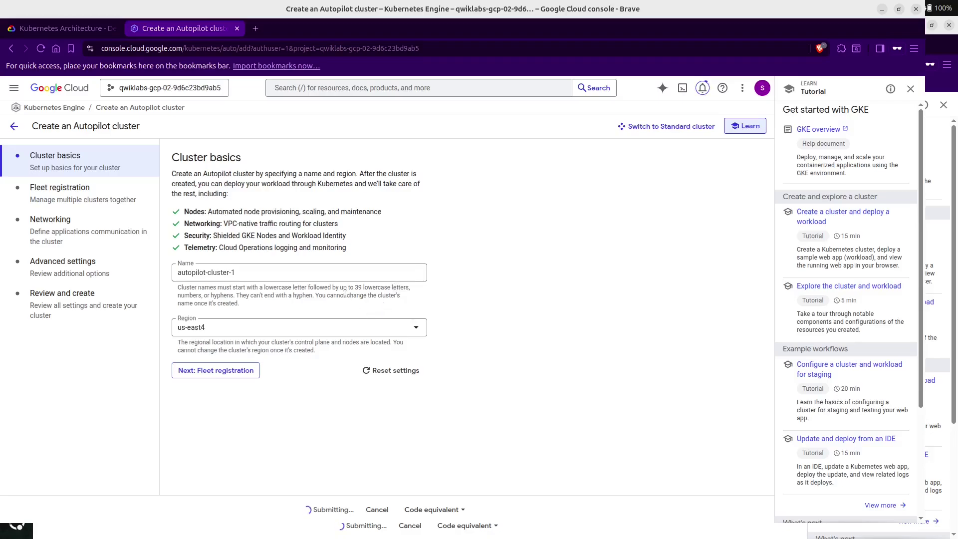
- Check the new cluster's provisioning progress and read the remaining Task 1 lab instructions up to Task 2
click(82, 28)
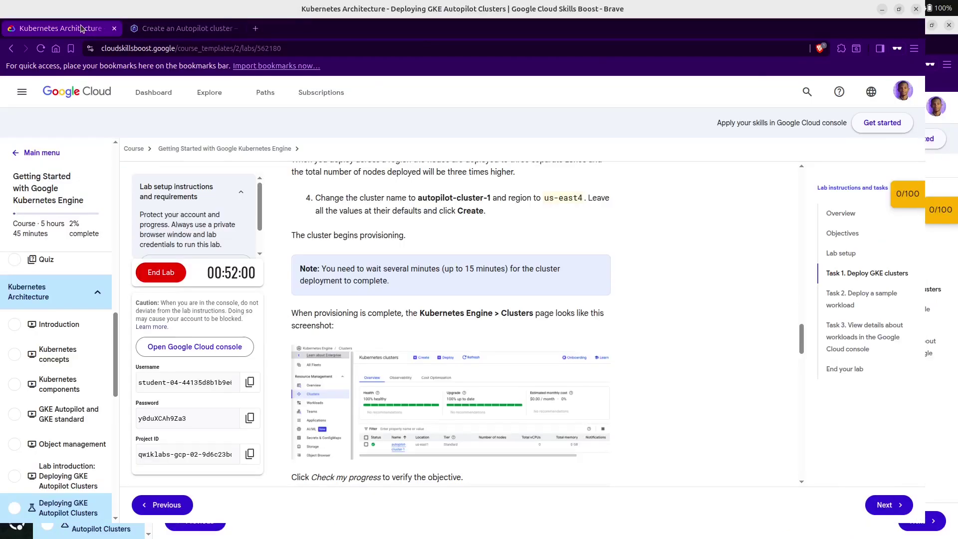
click(199, 33)
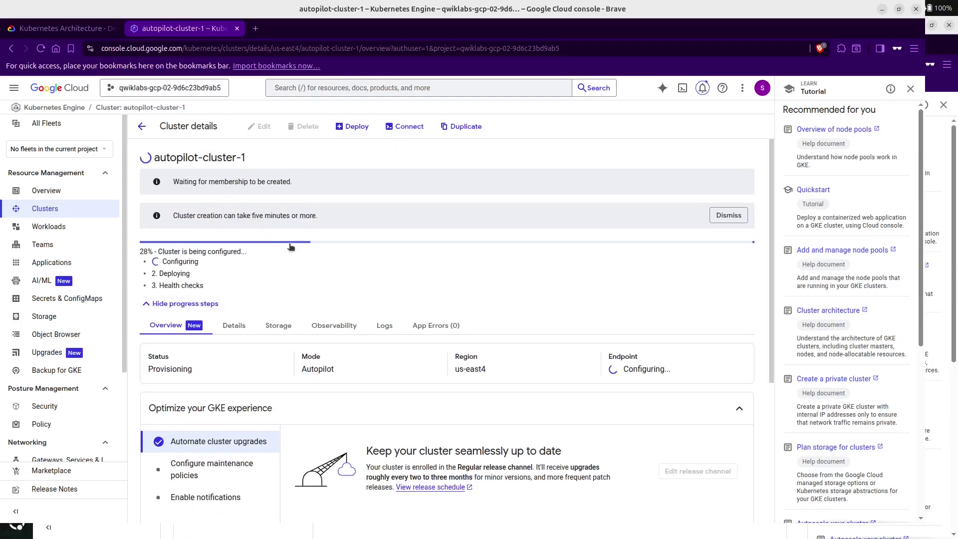
click(80, 33)
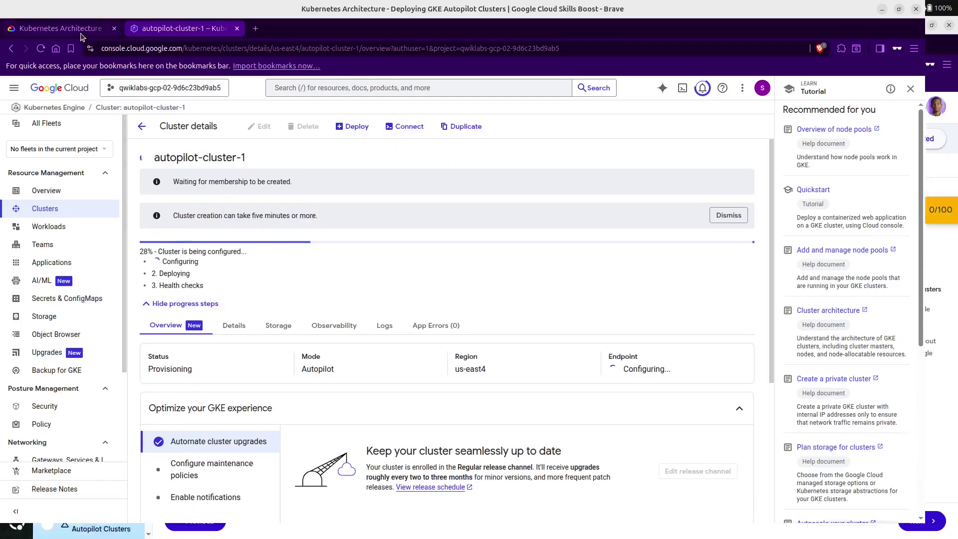
scroll(364, 336, down, 1)
scroll(369, 340, up, 2)
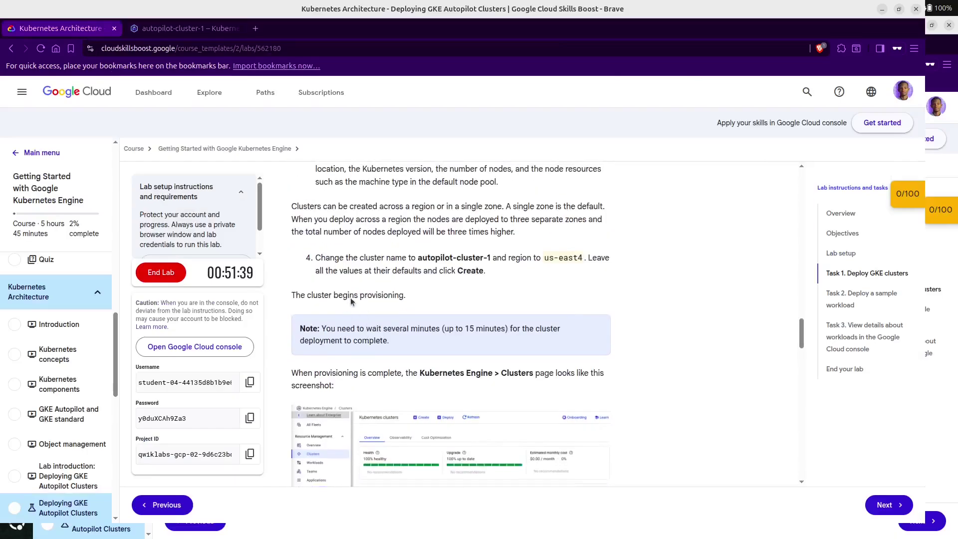
scroll(352, 309, down, 5)
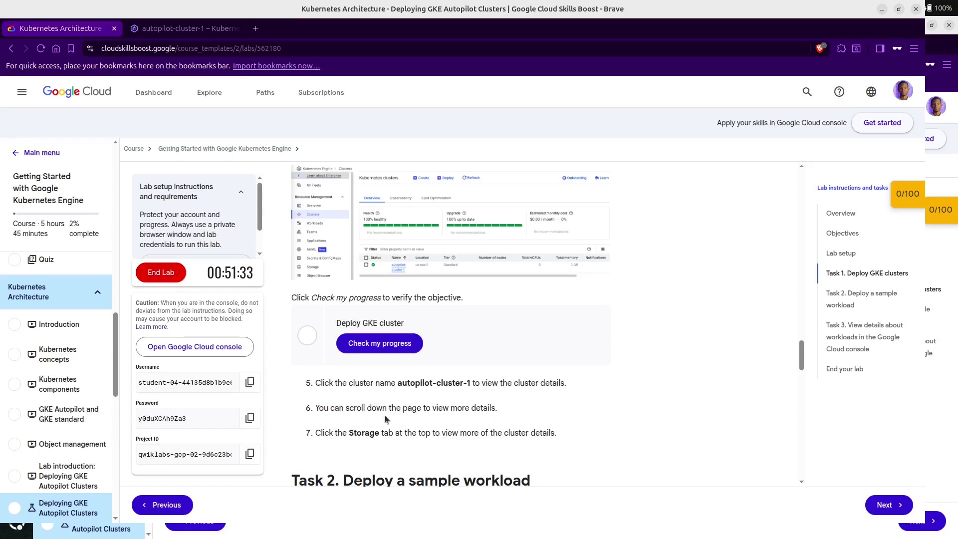
scroll(403, 440, down, 1)
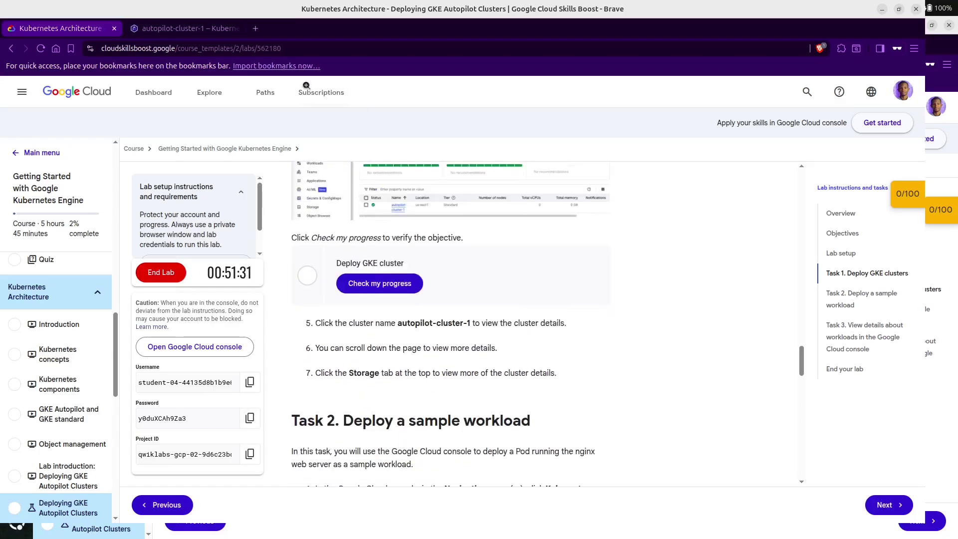
- Check the new cluster's status on its details page and in the clusters list, then return to the lab instructions
click(190, 29)
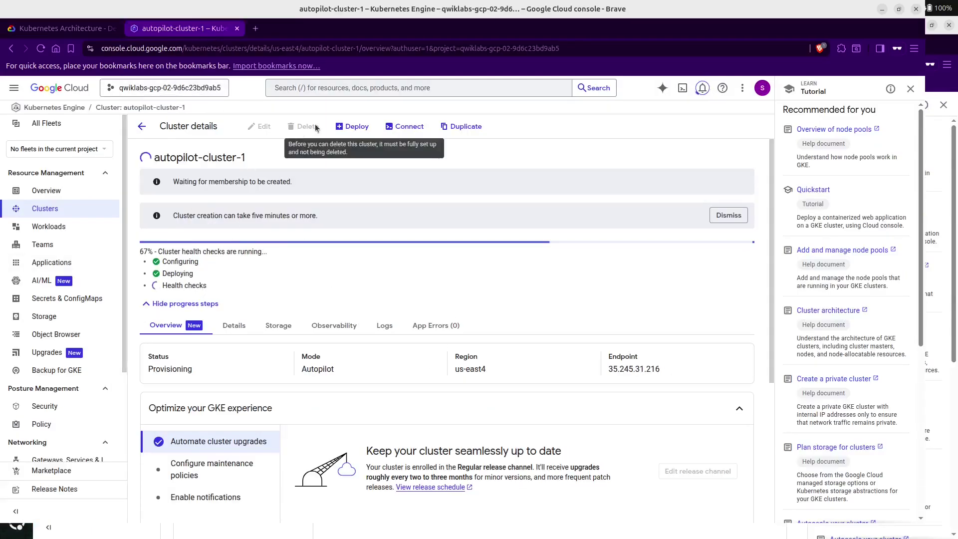
click(142, 128)
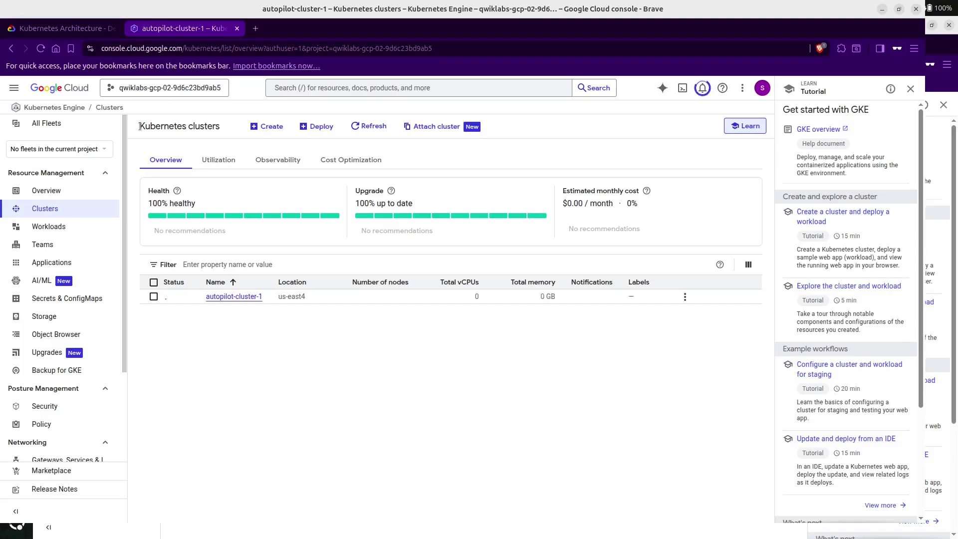
mouse_move(268, 220)
click(61, 29)
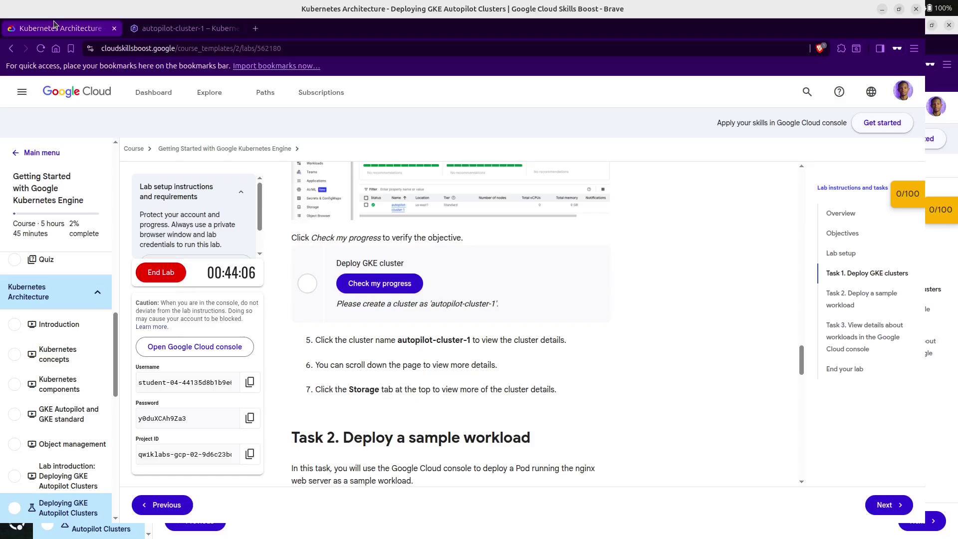
- Check progress on the Deploy GKE cluster objective, then open the details of autopilot-cluster-1 in the console
click(400, 291)
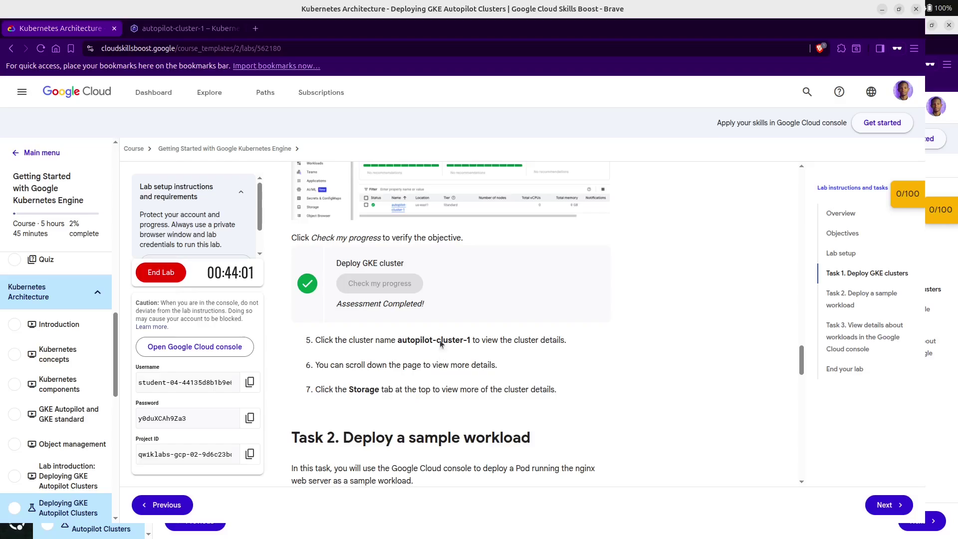
click(190, 29)
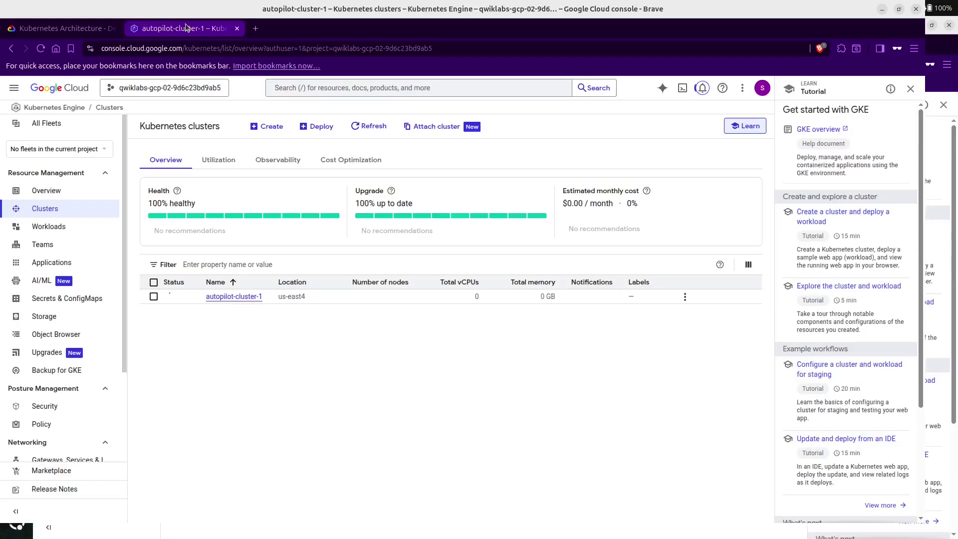
click(240, 298)
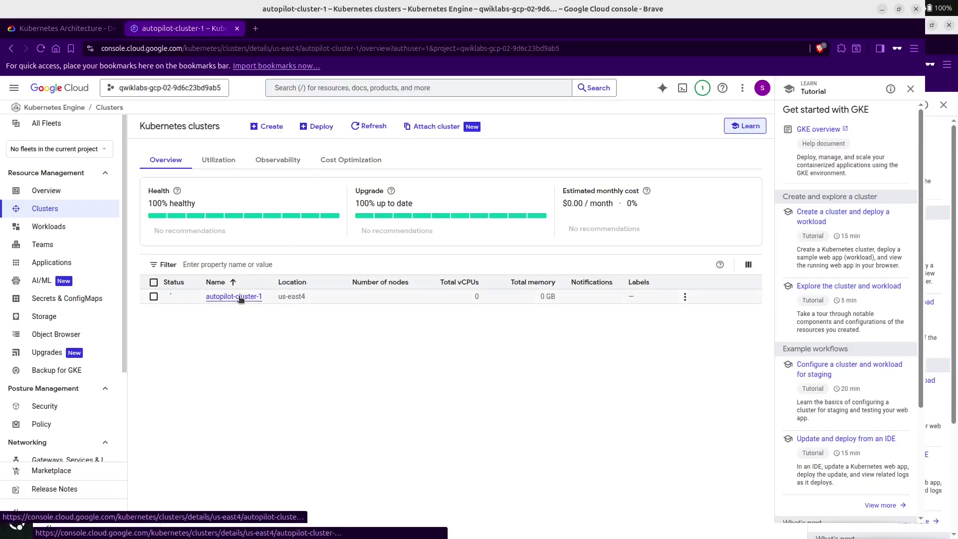
- Review the Task 2 lab instructions for deploying a sample nginx workload through the Workloads page
click(70, 29)
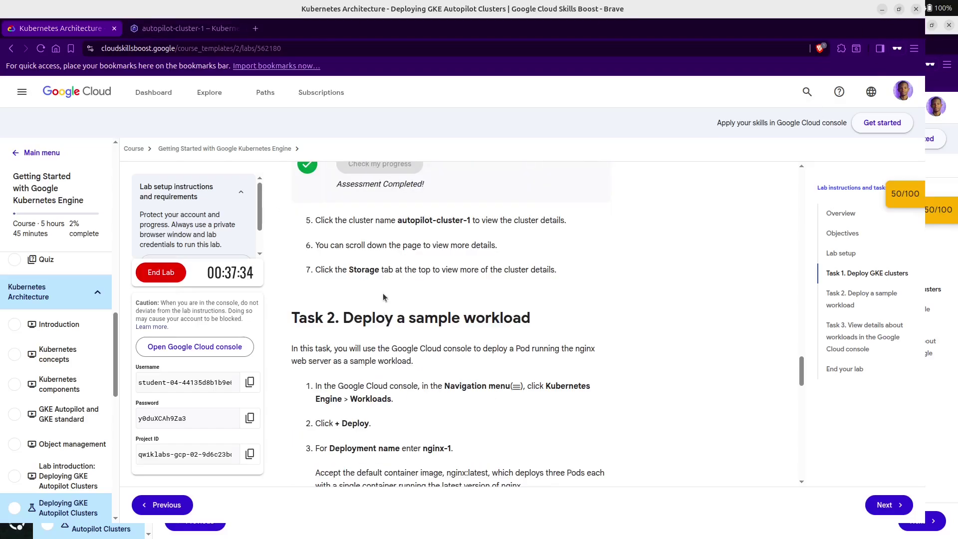
scroll(383, 293, up, 5)
scroll(377, 288, up, 2)
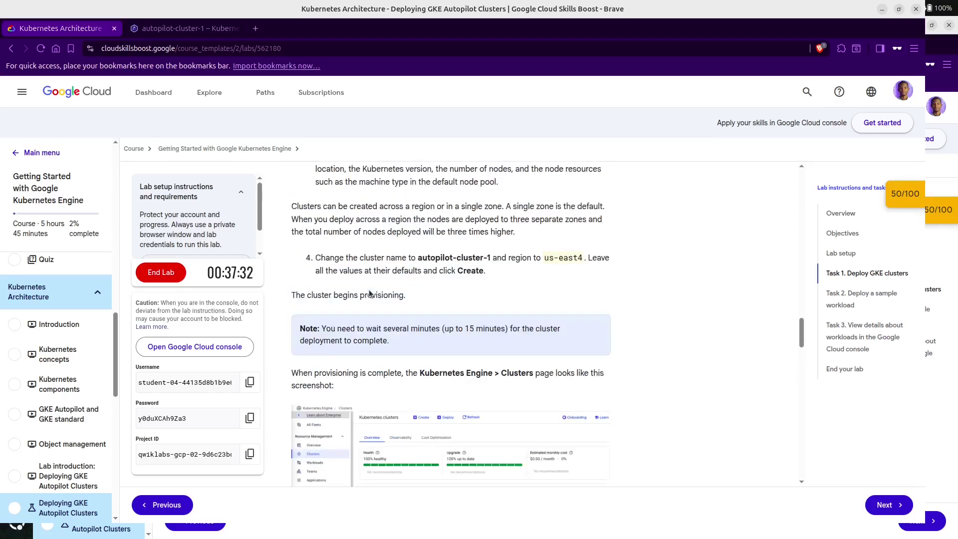
scroll(364, 295, down, 10)
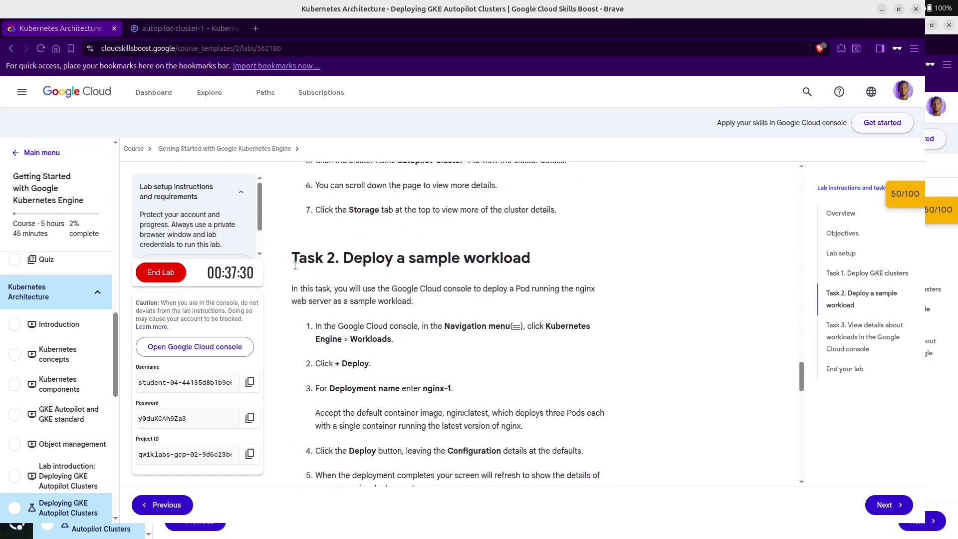
drag(305, 262, 559, 262)
click(307, 295)
drag(342, 291, 426, 299)
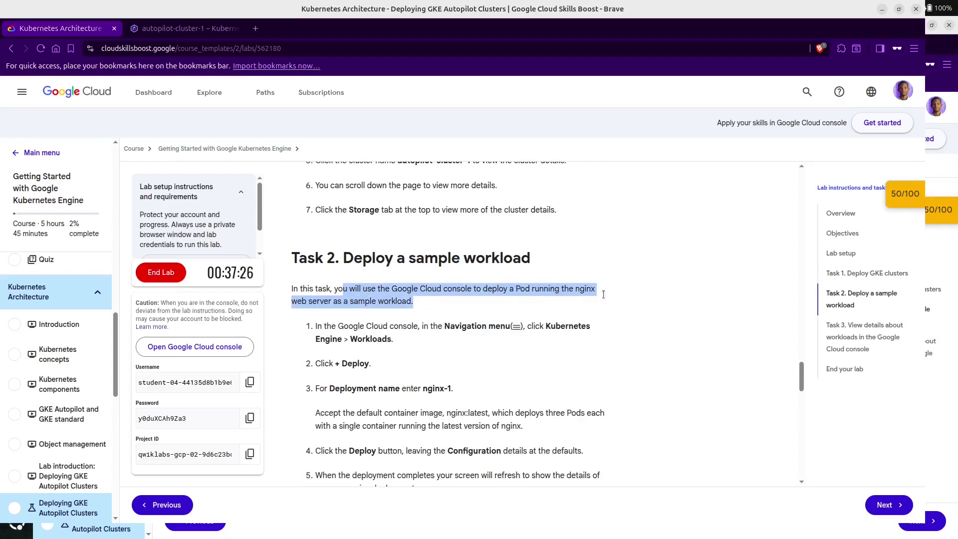
drag(316, 328, 567, 339)
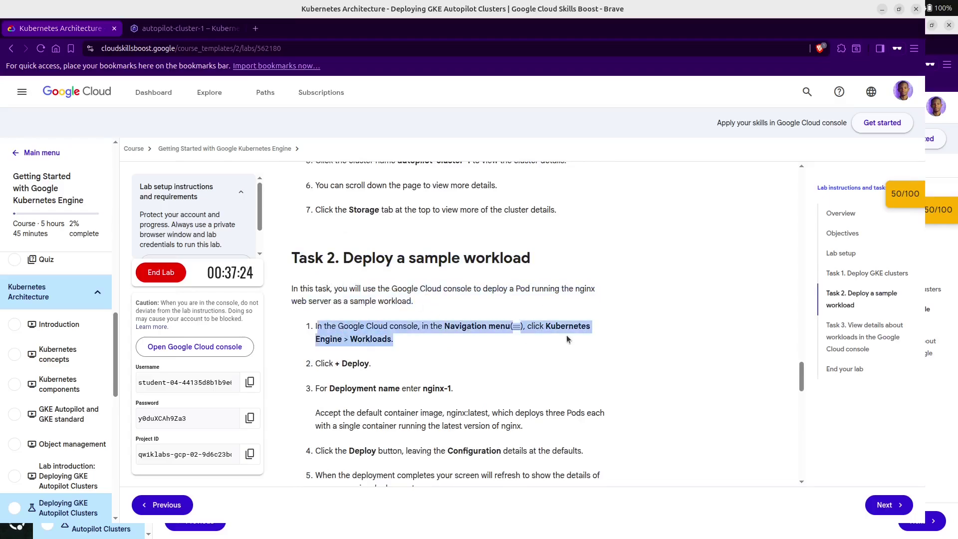
drag(374, 365, 292, 365)
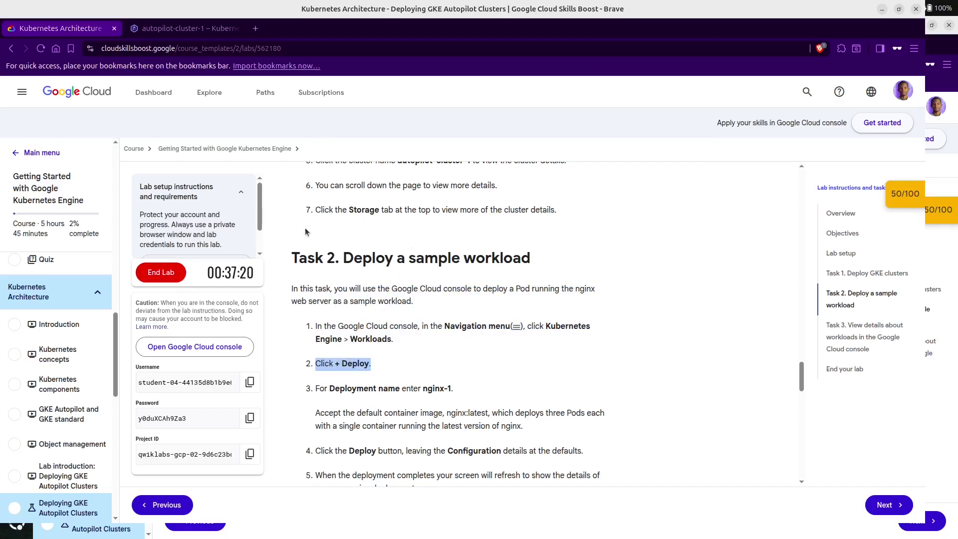
- Open the Kubernetes Engine Workloads page, then copy the deployment name nginx-1 from the lab instructions
click(229, 33)
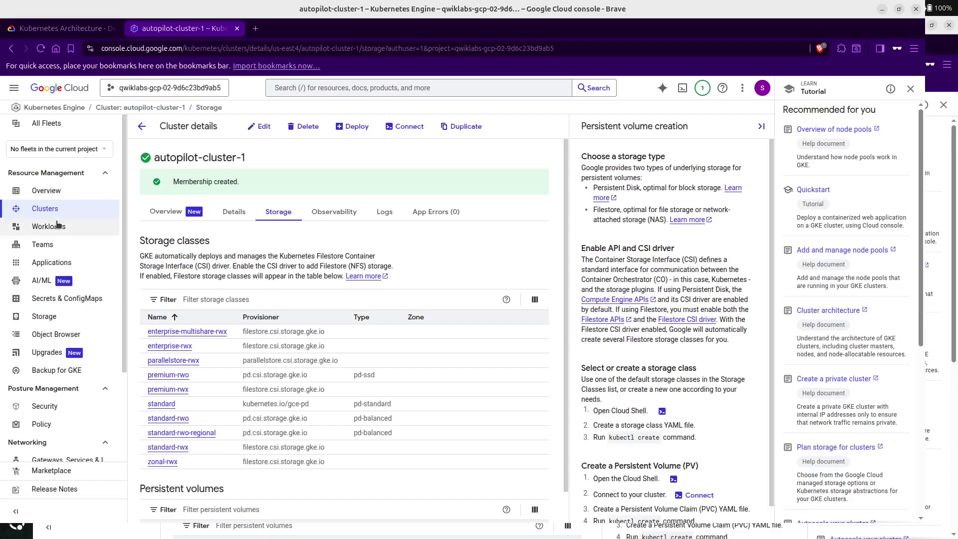
click(57, 228)
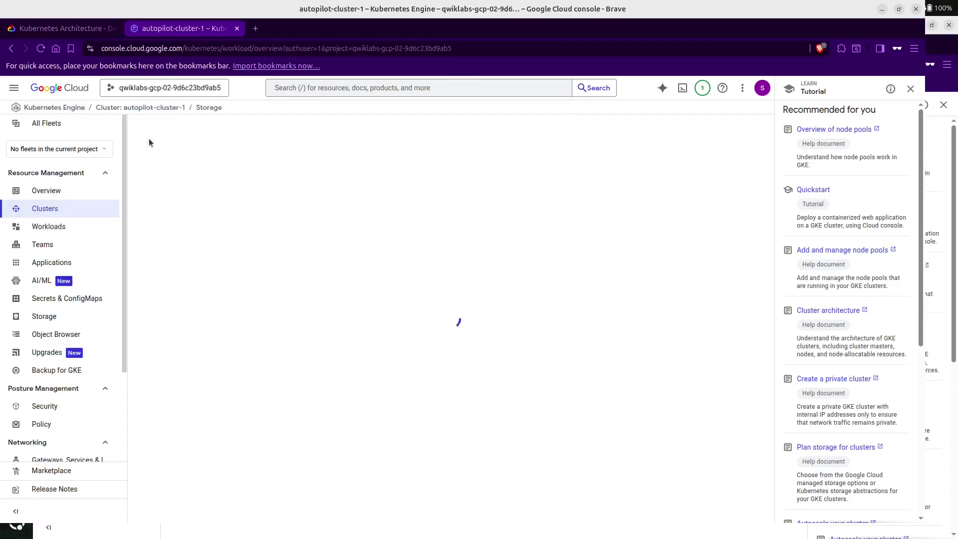
click(82, 29)
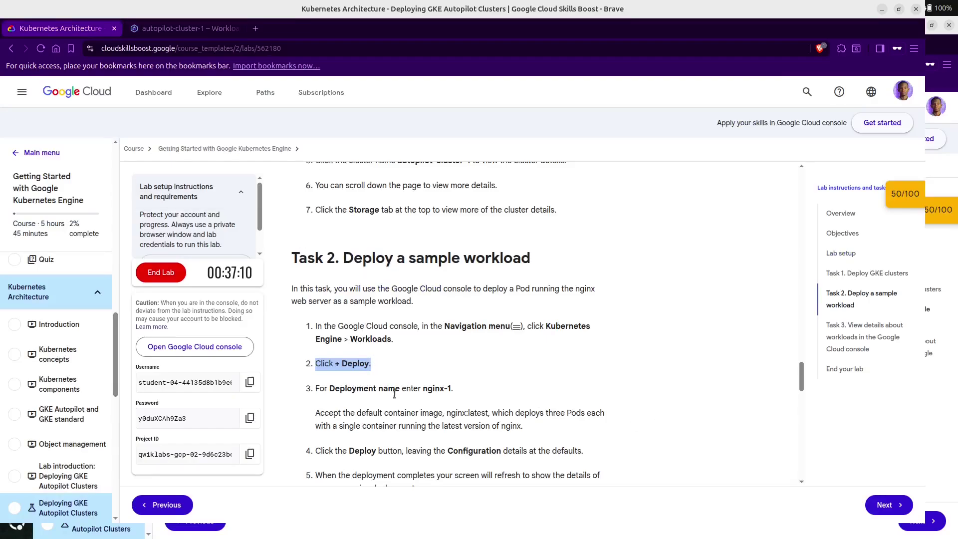
drag(423, 389, 444, 389)
click(430, 389)
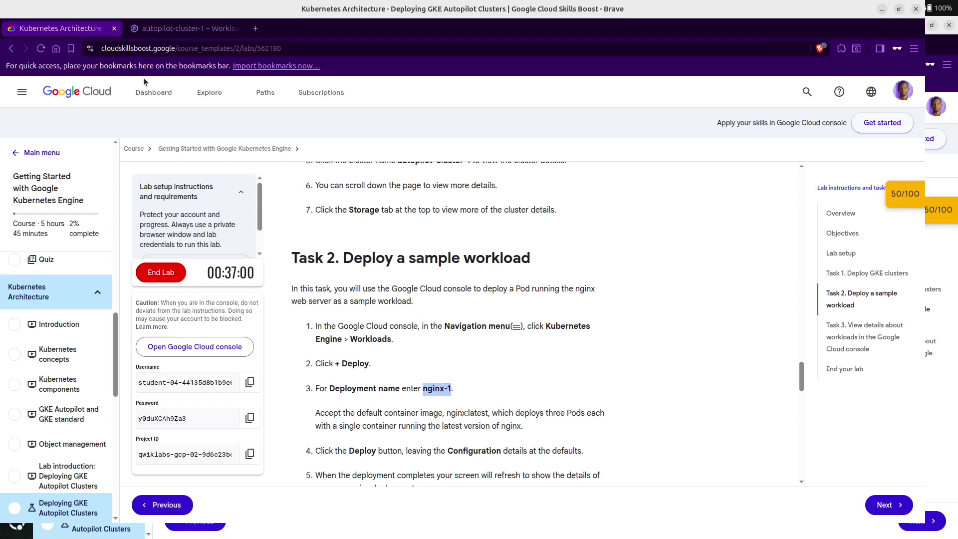
- Refresh the Workloads page and compare its deployment options with the Task 2 lab instructions
click(173, 28)
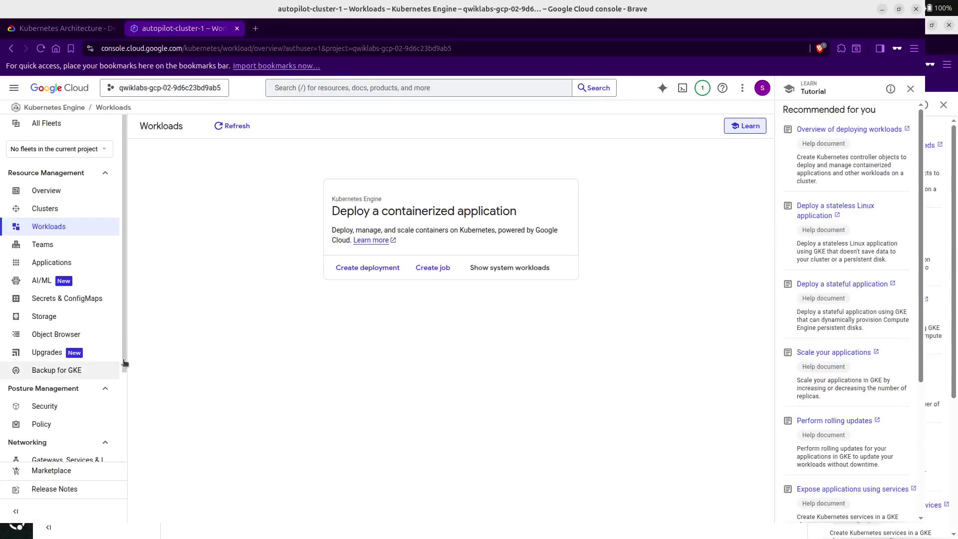
click(241, 128)
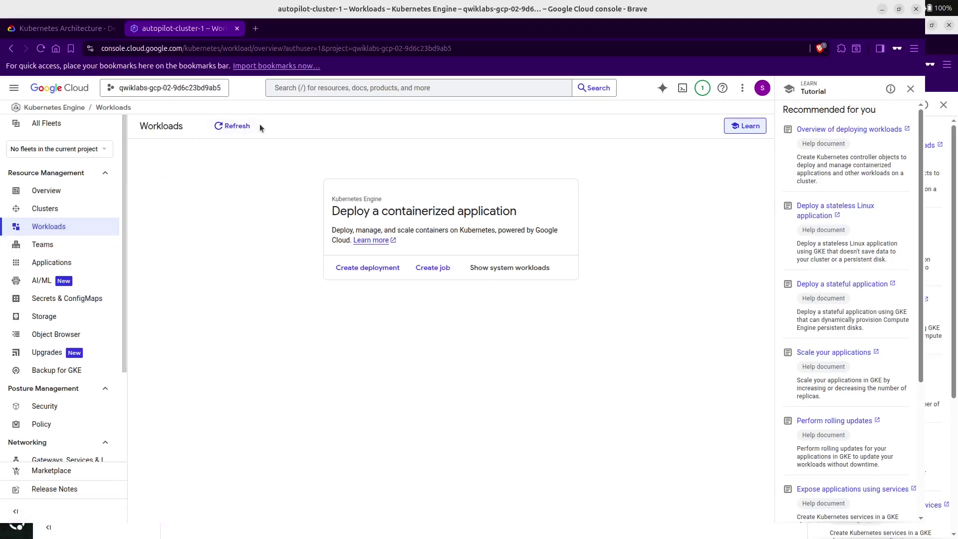
click(235, 127)
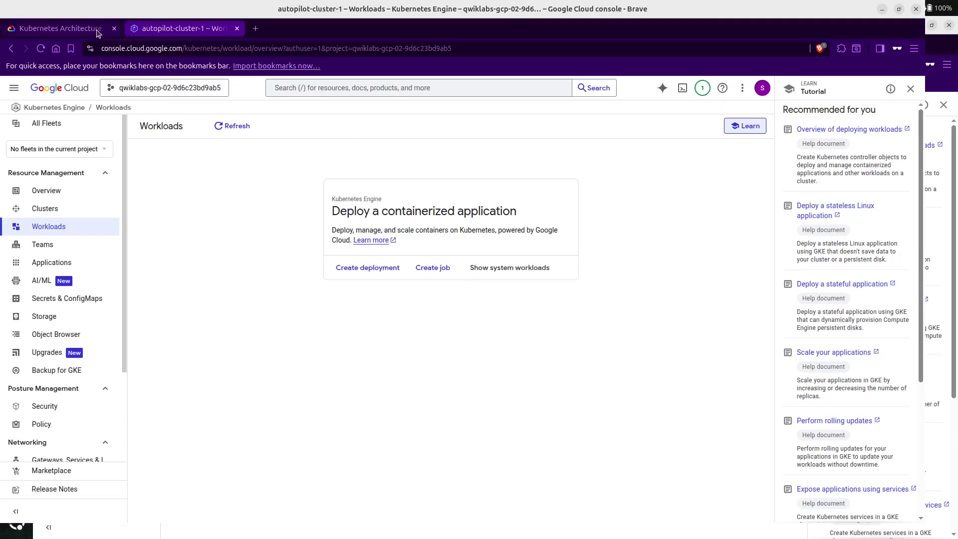
click(60, 28)
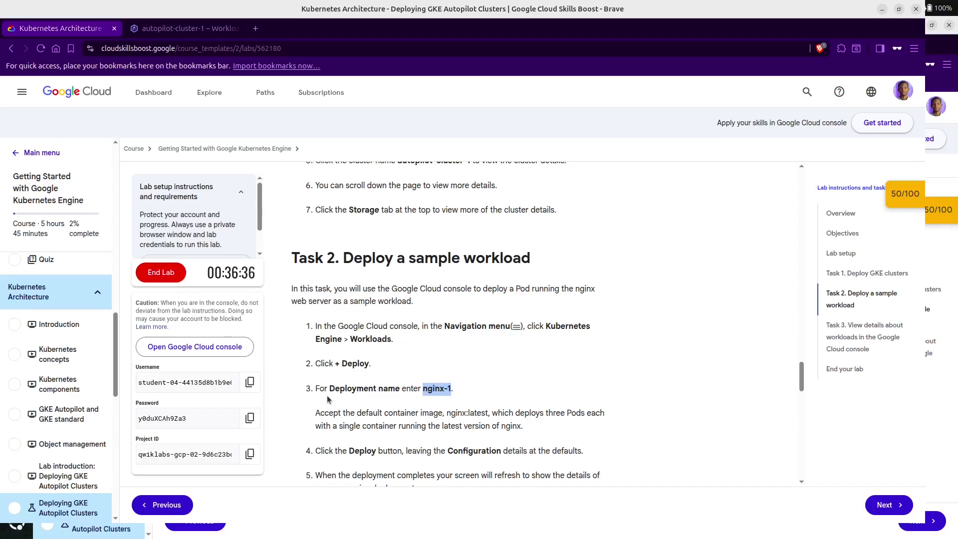
- Start a new deployment from the Workloads page and set its deployment name to nginx-1
click(184, 30)
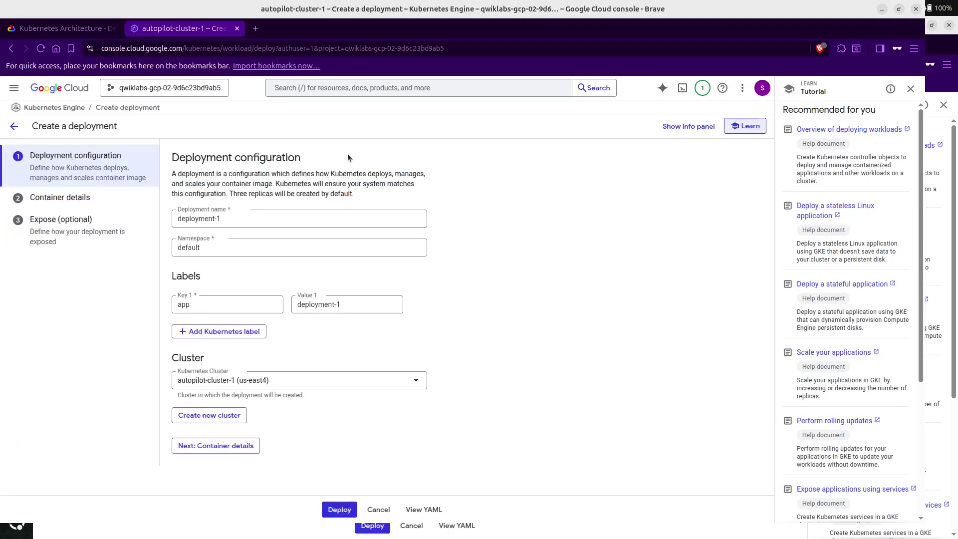
click(246, 218)
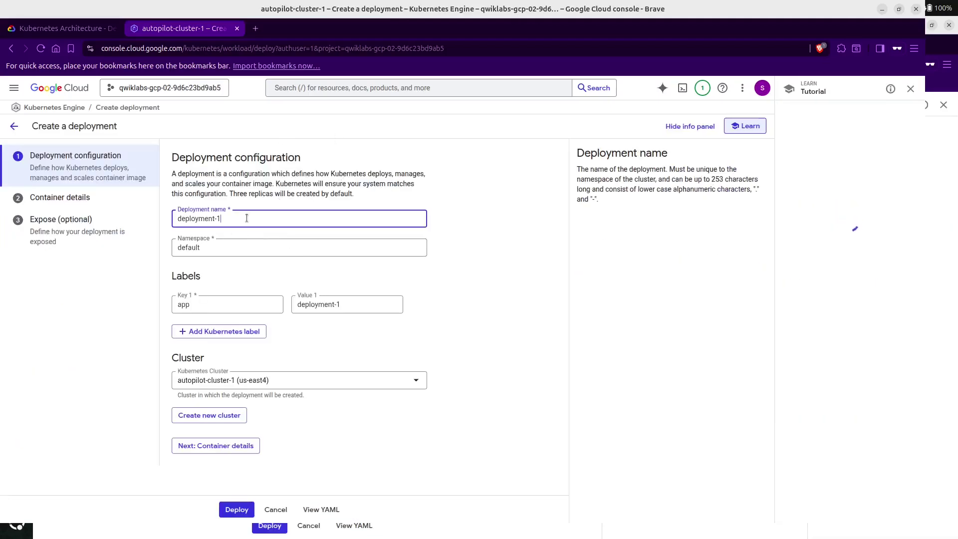
key(ctrl+a)
text(nginx-1)
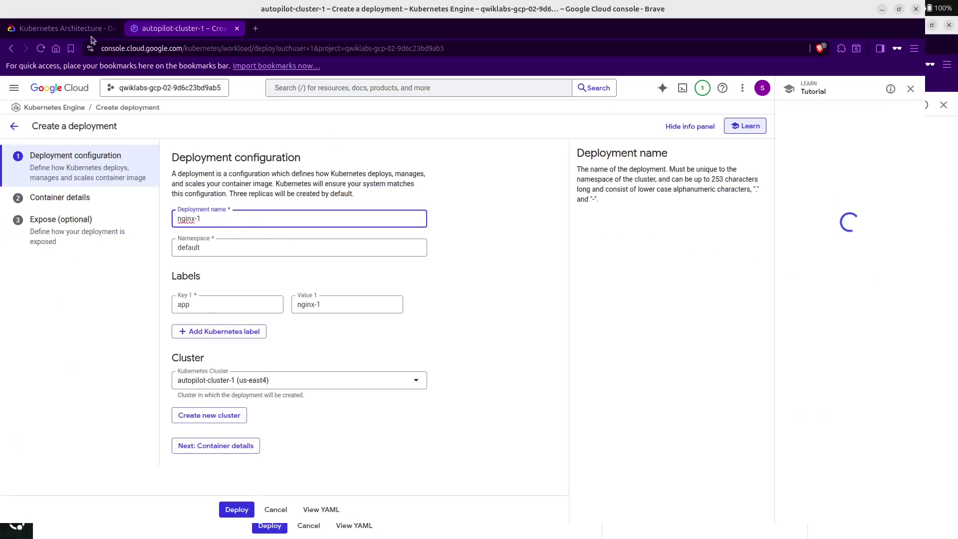
- Review the remaining Task 2 instructions, then deploy nginx-1 to autopilot-cluster-1 with the other settings at their defaults
click(53, 30)
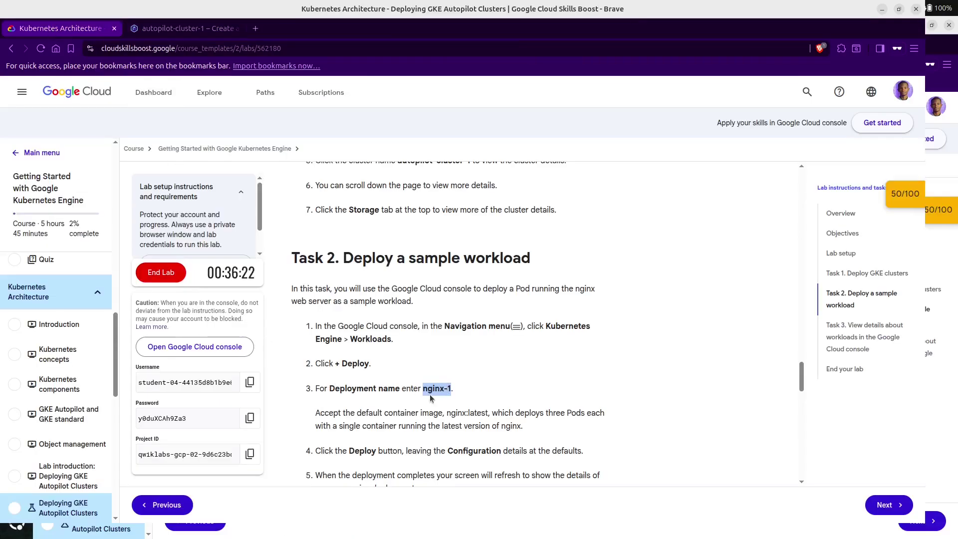
scroll(363, 394, down, 2)
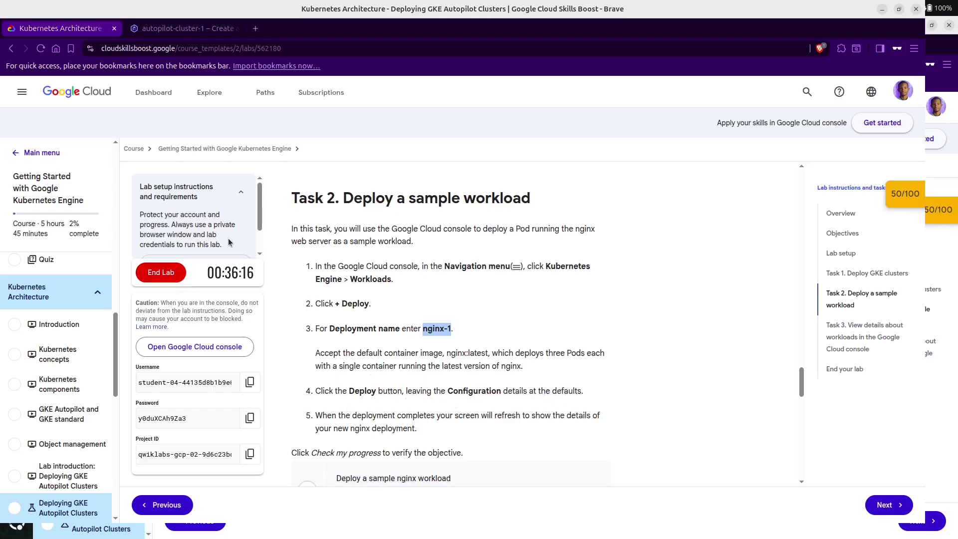
click(173, 29)
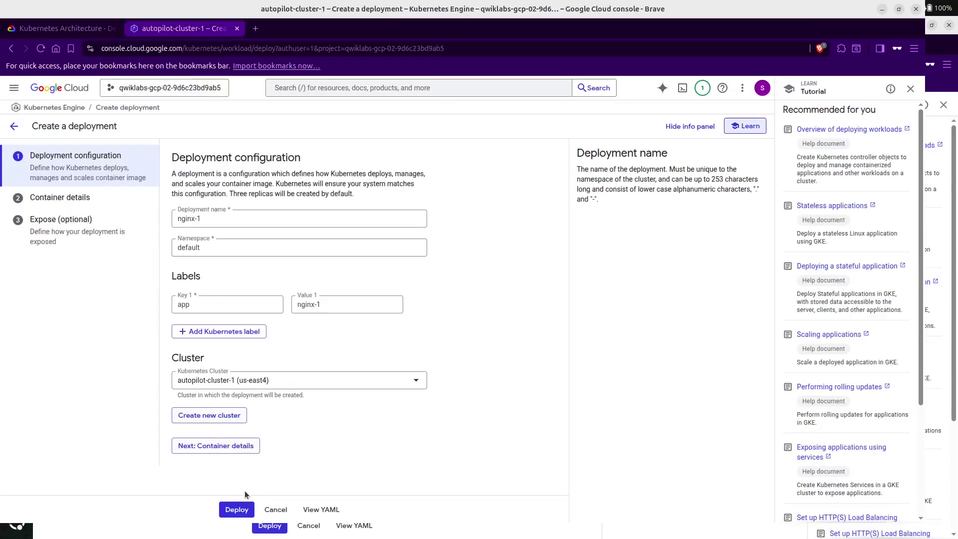
click(237, 510)
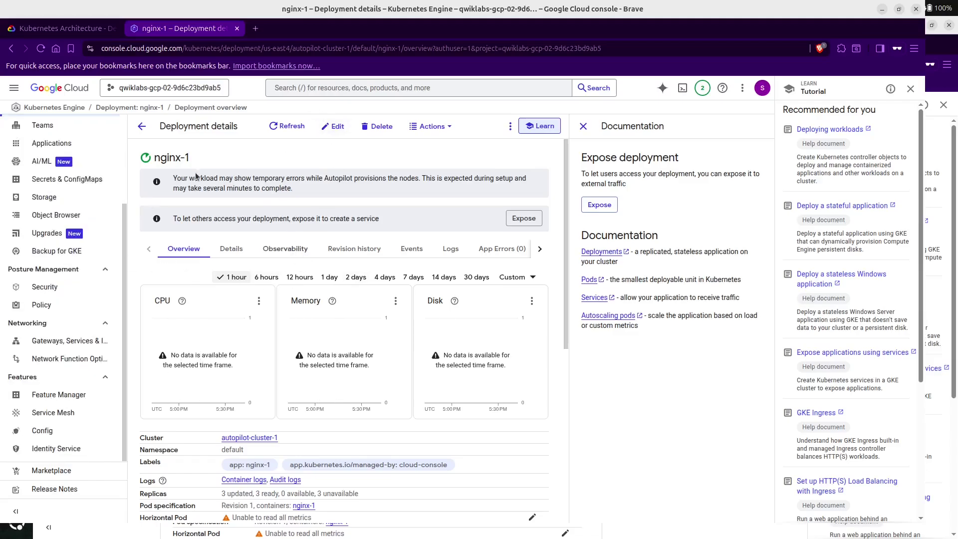
- Leave the deployment details and check the status of nginx-1 in the Kubernetes Engine Workloads list
click(143, 128)
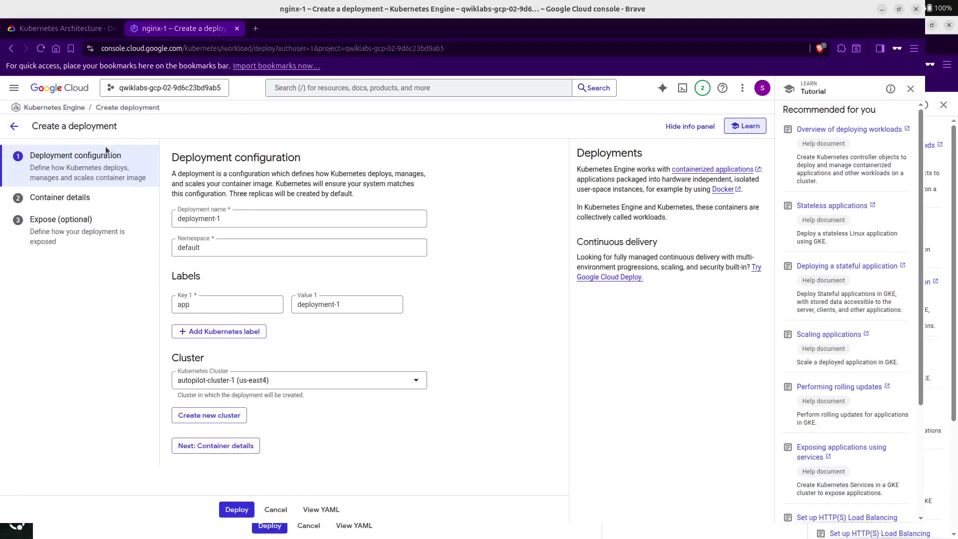
click(60, 109)
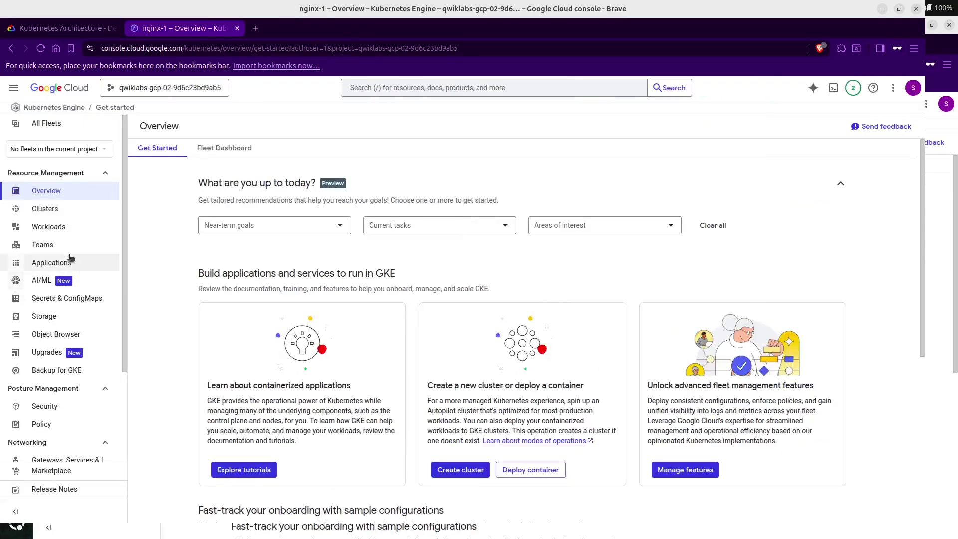
click(50, 227)
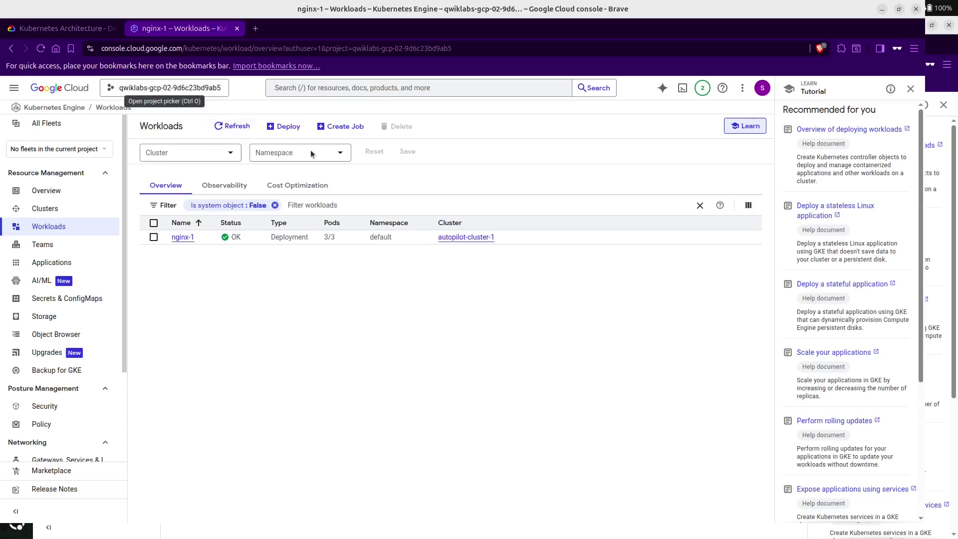
- Reread the Task 2 lab instructions, then check progress on the Deploy a sample nginx workload objective
click(59, 28)
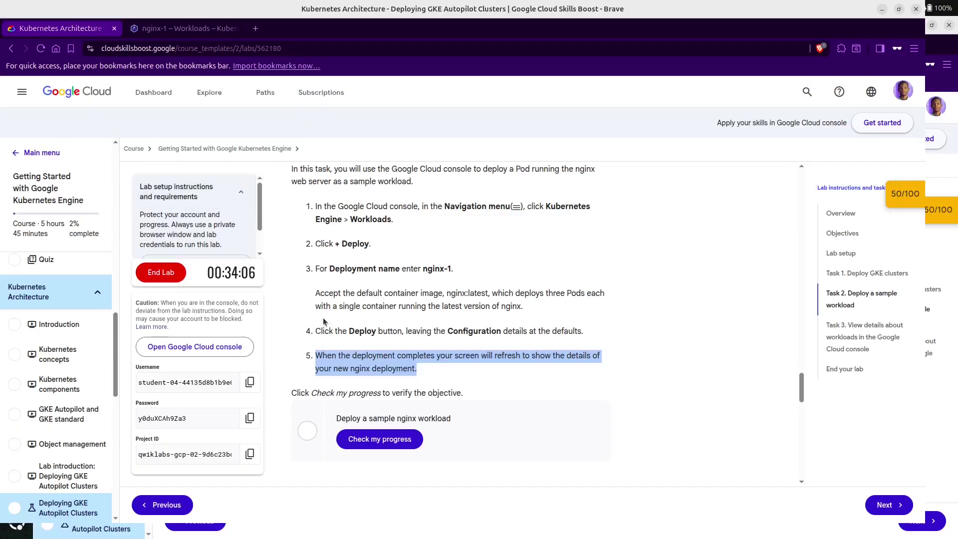
scroll(394, 302, down, 2)
scroll(449, 304, up, 5)
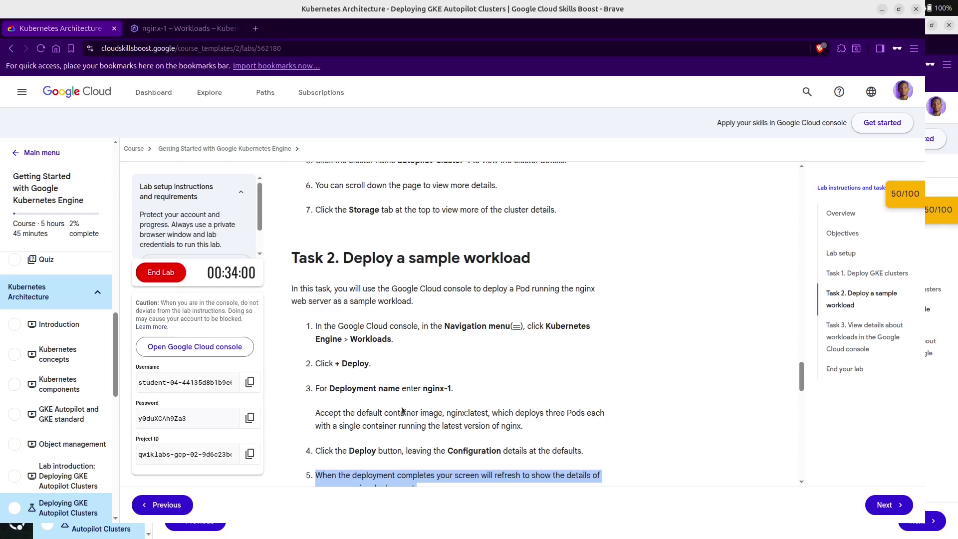
scroll(482, 426, down, 3)
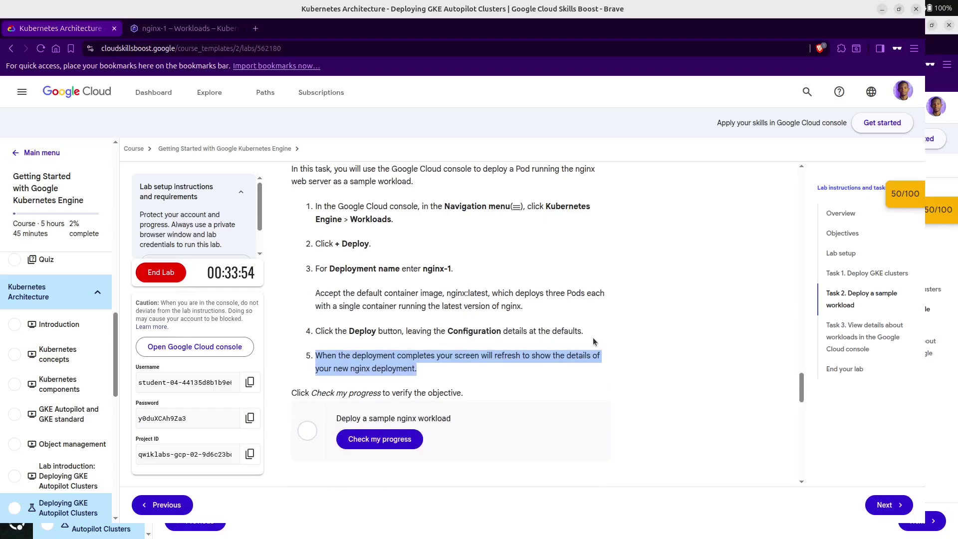
click(449, 360)
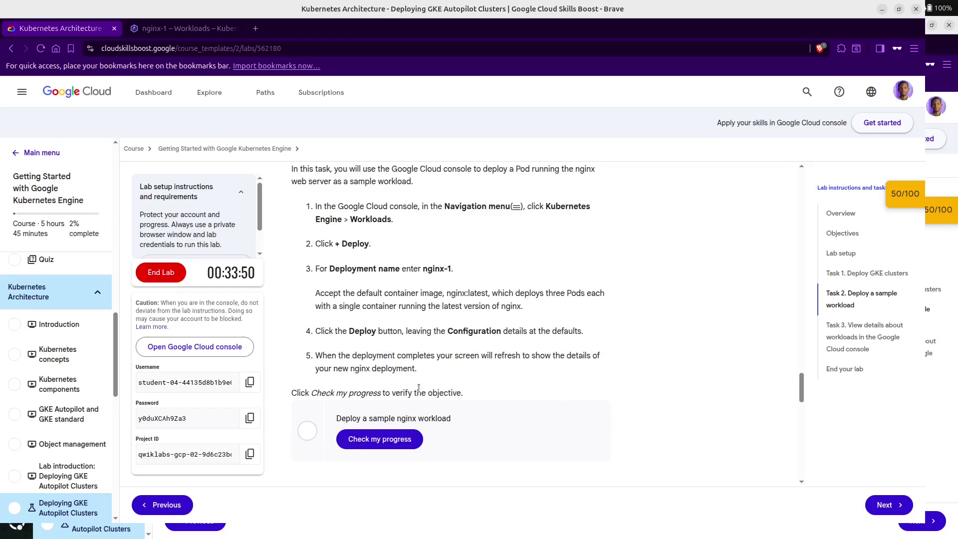
scroll(419, 388, down, 3)
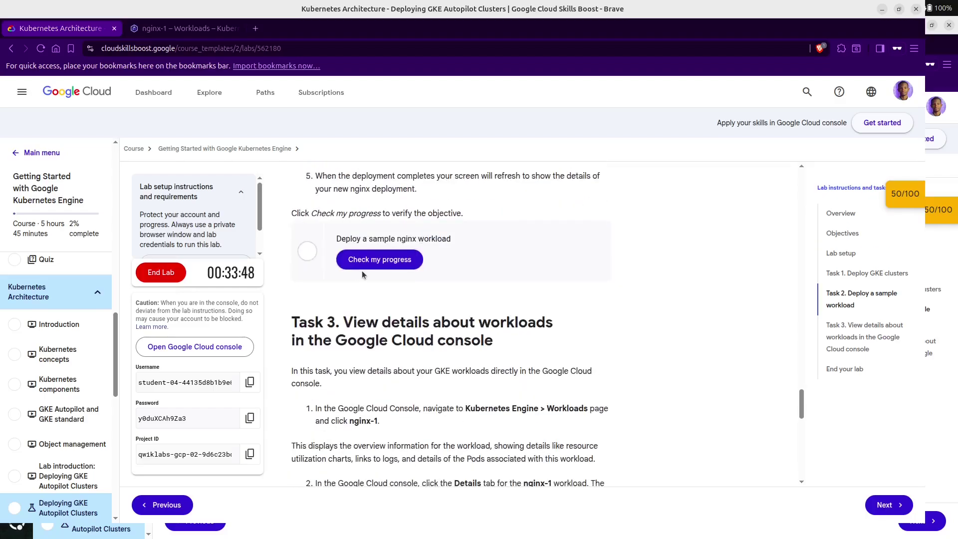
click(364, 267)
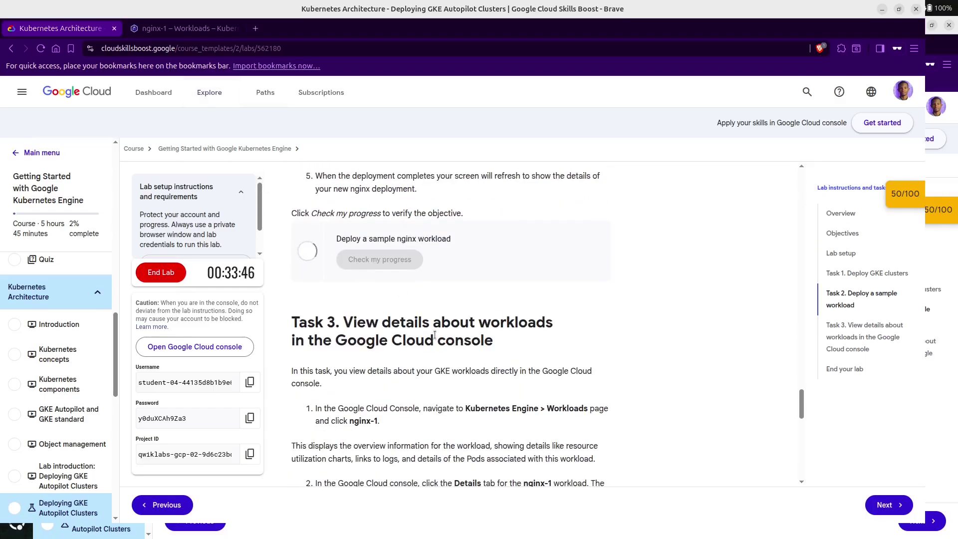
- Read the Task 3 lab instructions on viewing workload details in the Google Cloud console
scroll(384, 321, down, 2)
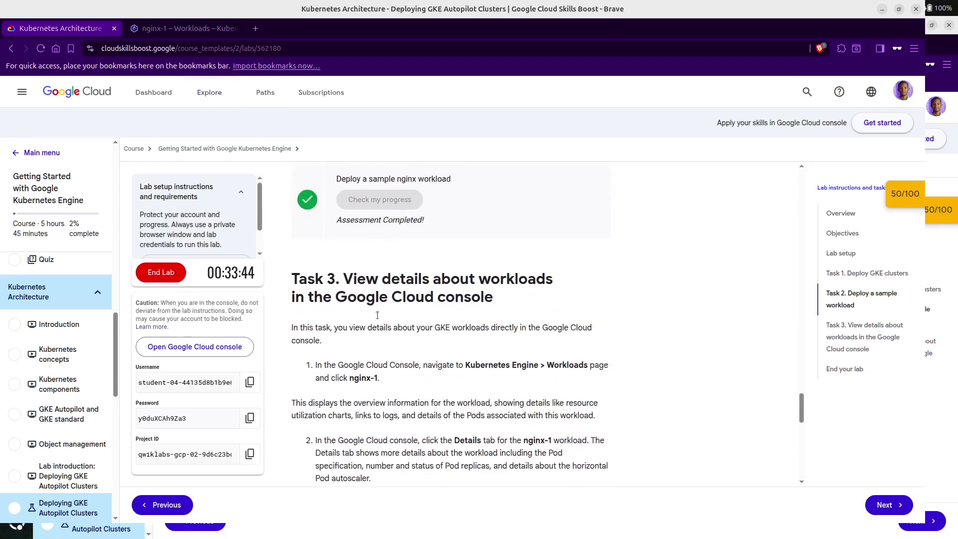
drag(343, 279, 494, 299)
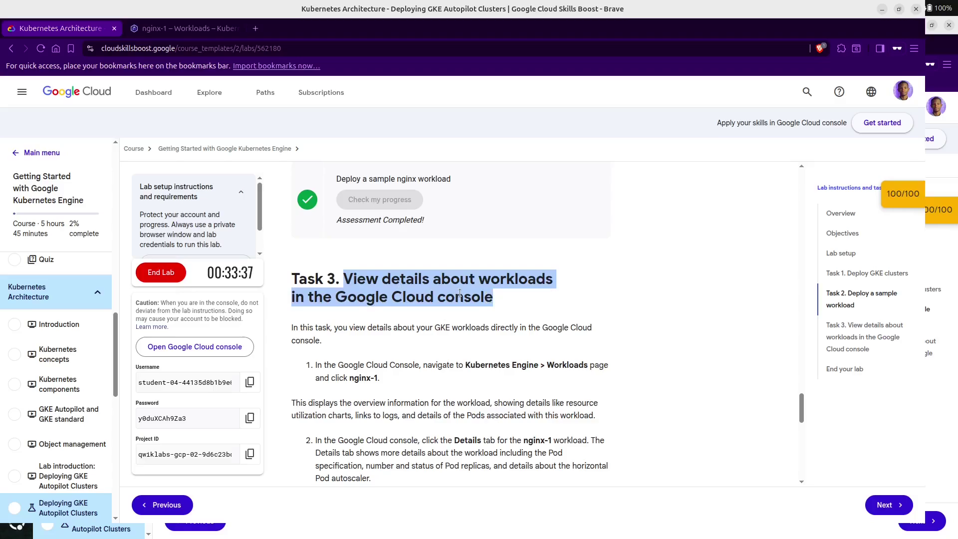
scroll(406, 310, down, 2)
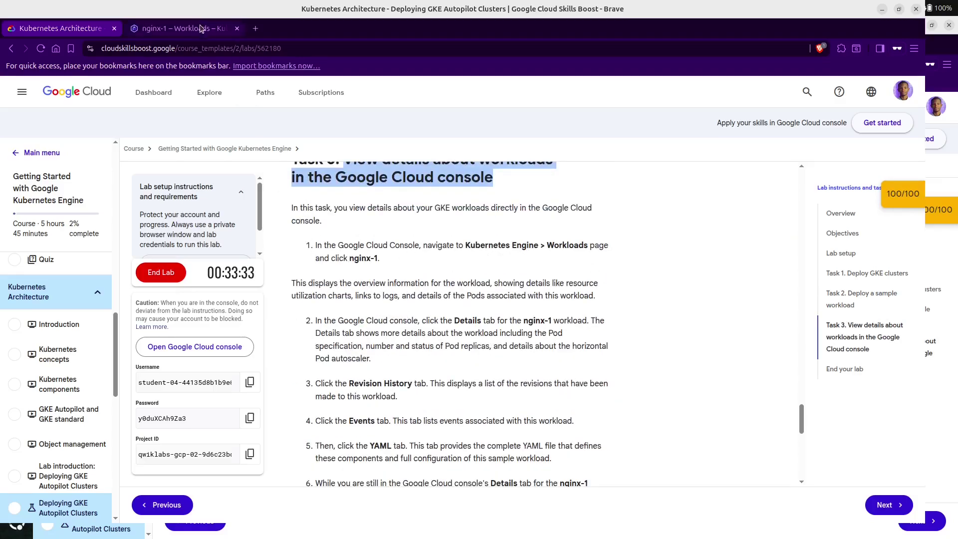
- Open the nginx-1 workload in the Google Cloud console and review its overview through the managed pods and exposing services
key(ctrl+Tab)
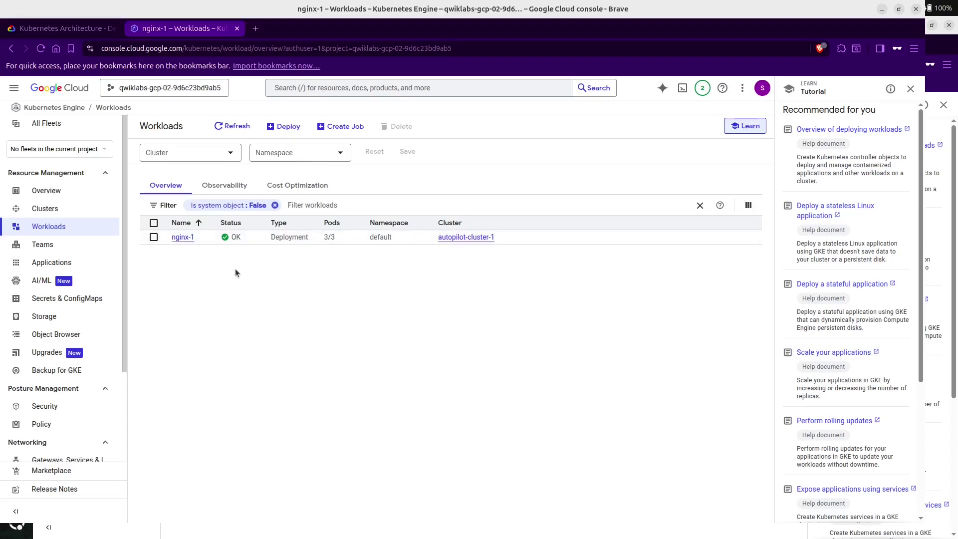
click(182, 238)
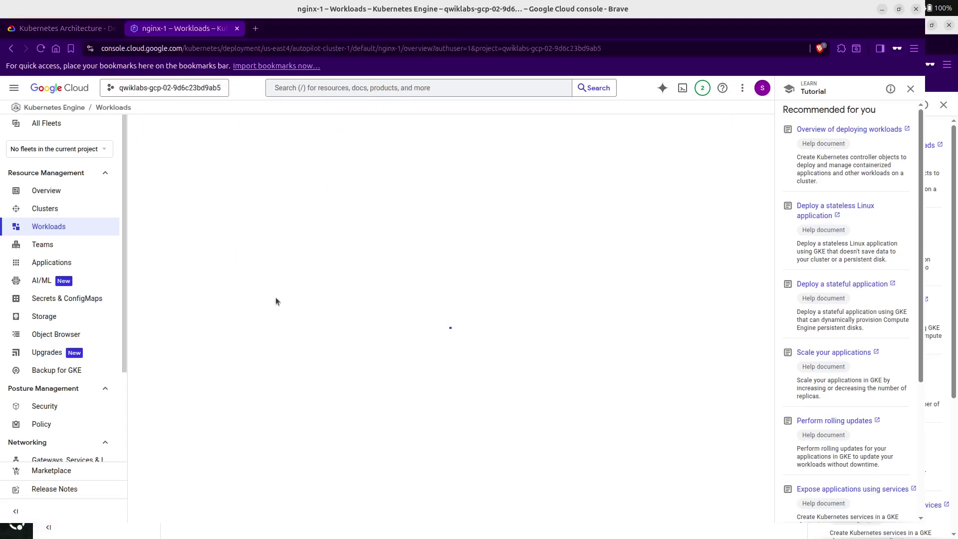
scroll(267, 437, down, 5)
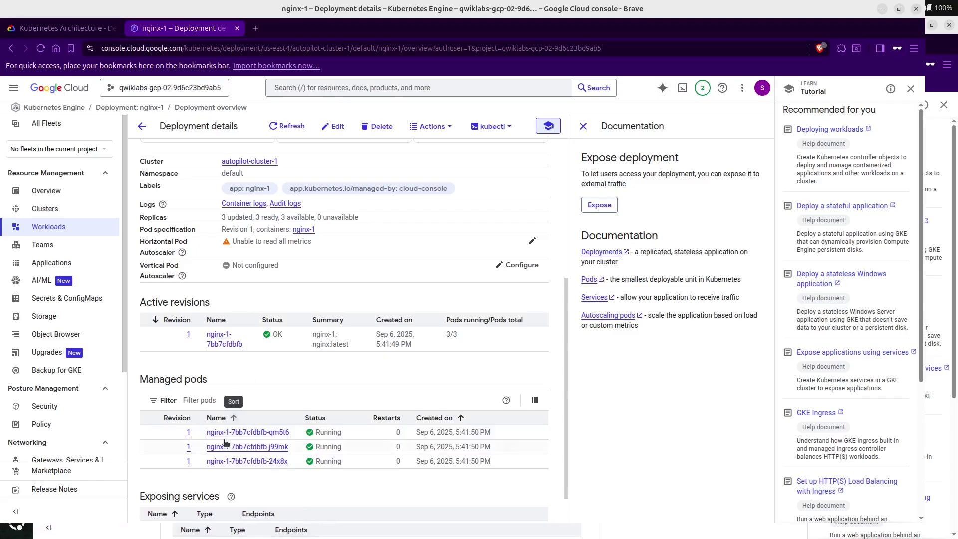
scroll(226, 444, down, 1)
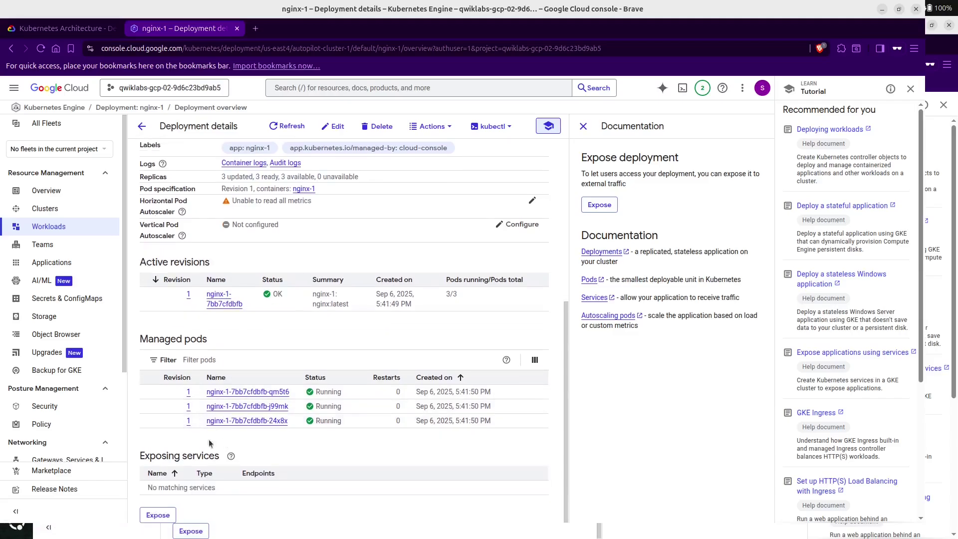
- Return to the lab page and read the remaining Task 3 instructions on revision history, events, YAML and Pod details
click(86, 29)
scroll(397, 370, down, 1)
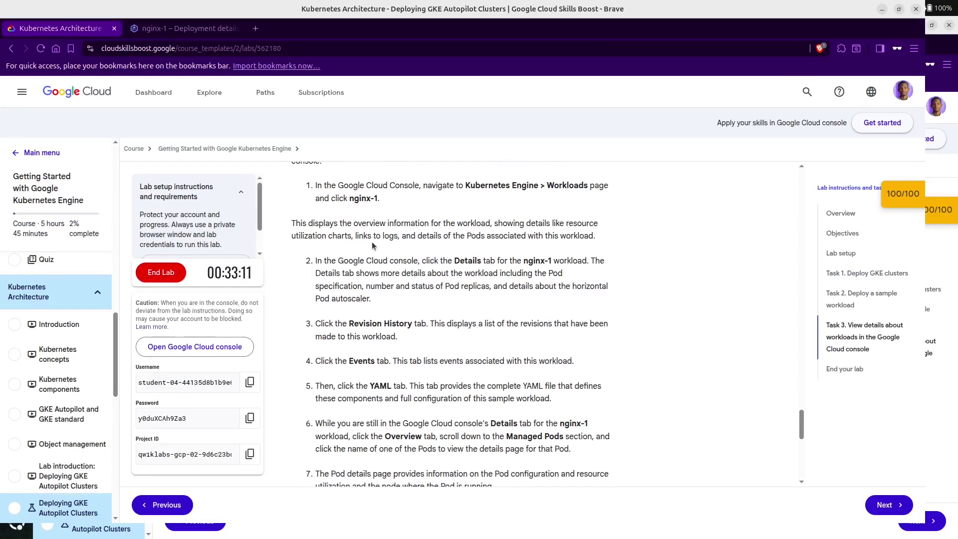
scroll(372, 243, up, 1)
scroll(398, 257, down, 1)
triple_click(358, 321)
scroll(358, 321, down, 2)
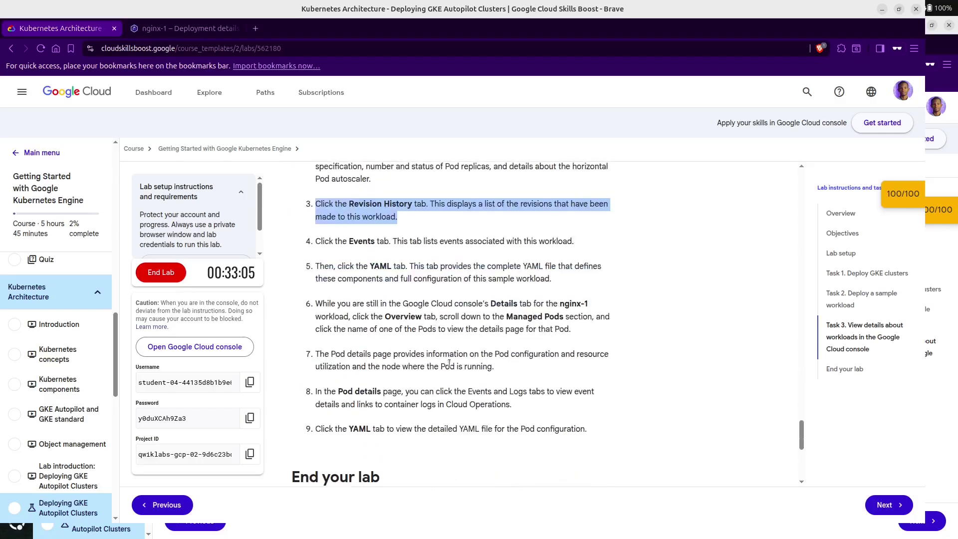
click(342, 325)
scroll(414, 286, down, 4)
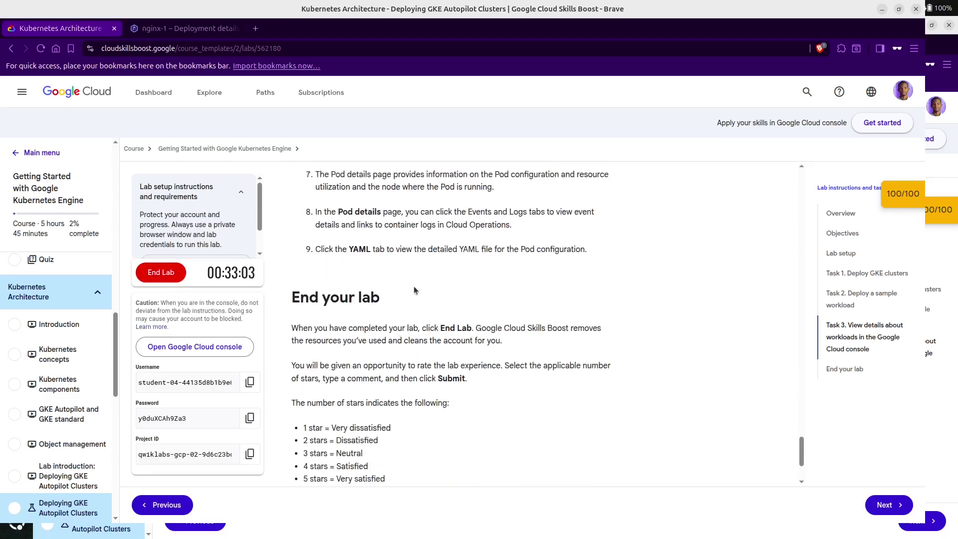
scroll(389, 270, down, 1)
scroll(409, 291, up, 5)
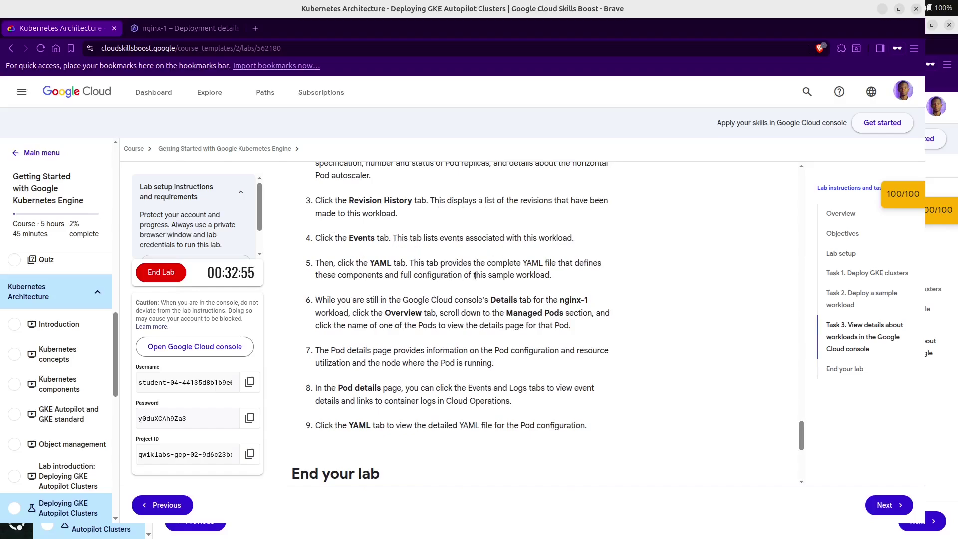
- Switch back to the Google Cloud console and view the revision history and events of the nginx-1 deployment
key(ctrl+Tab)
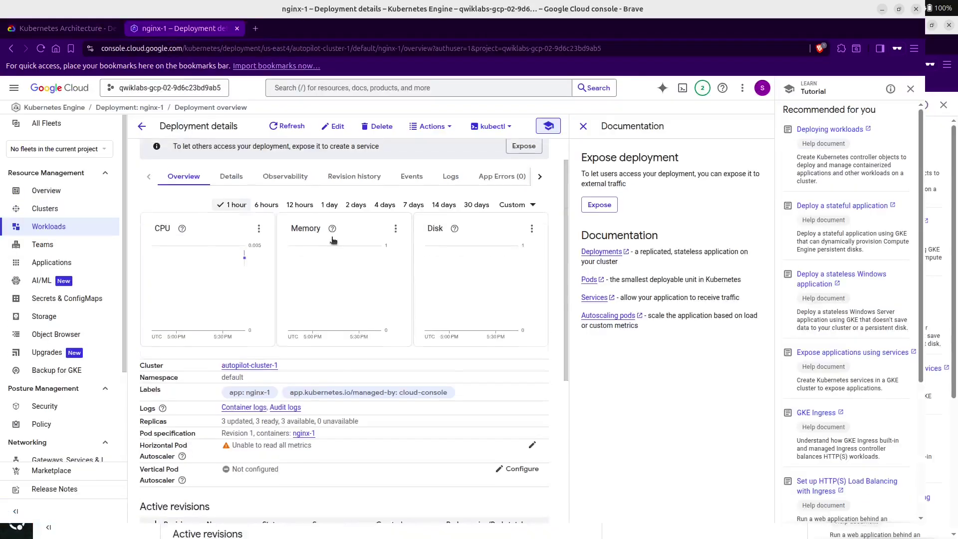
scroll(333, 241, up, 1)
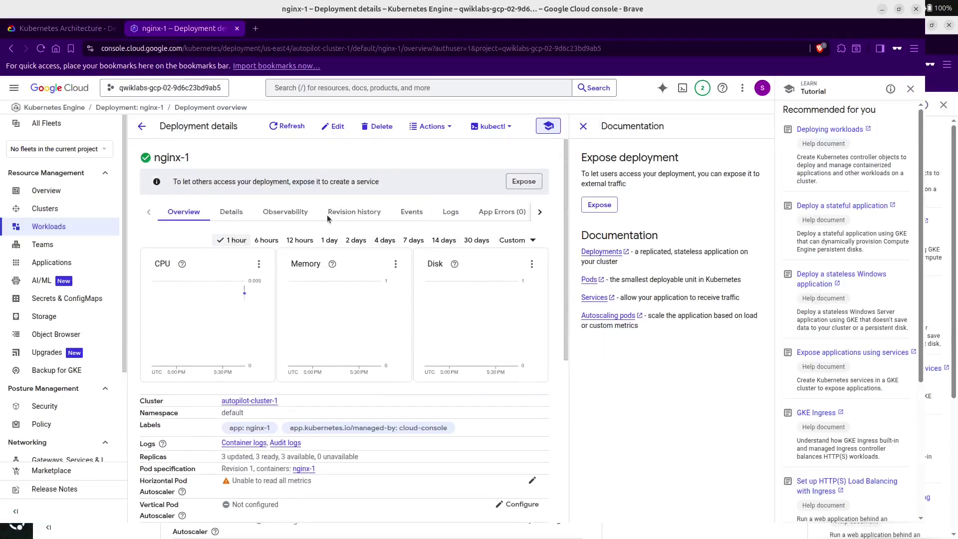
click(363, 213)
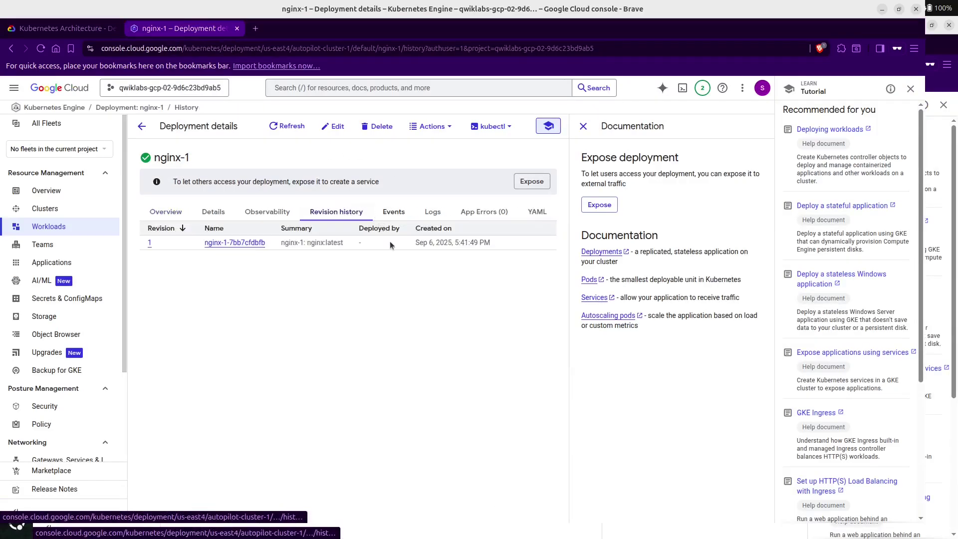
click(394, 213)
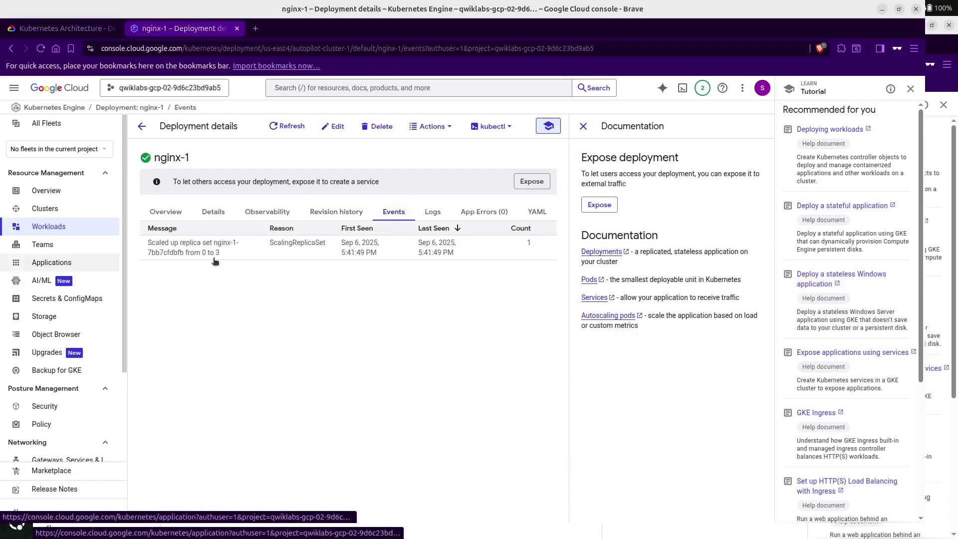
- Examine the full YAML definition of the nginx-1 deployment, from its metadata to its status section
click(537, 211)
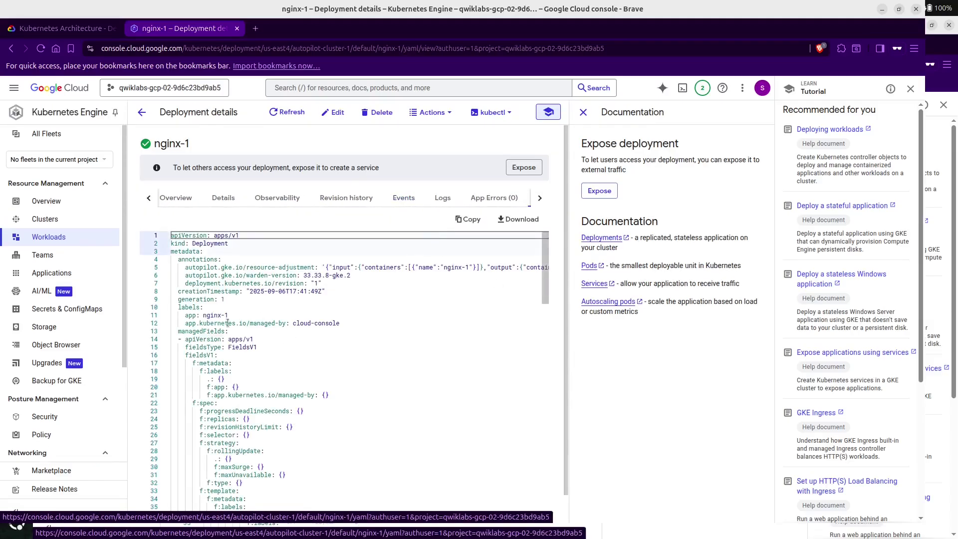
scroll(228, 324, down, 1)
scroll(237, 320, down, 1)
scroll(260, 313, up, 3)
drag(320, 282, 320, 333)
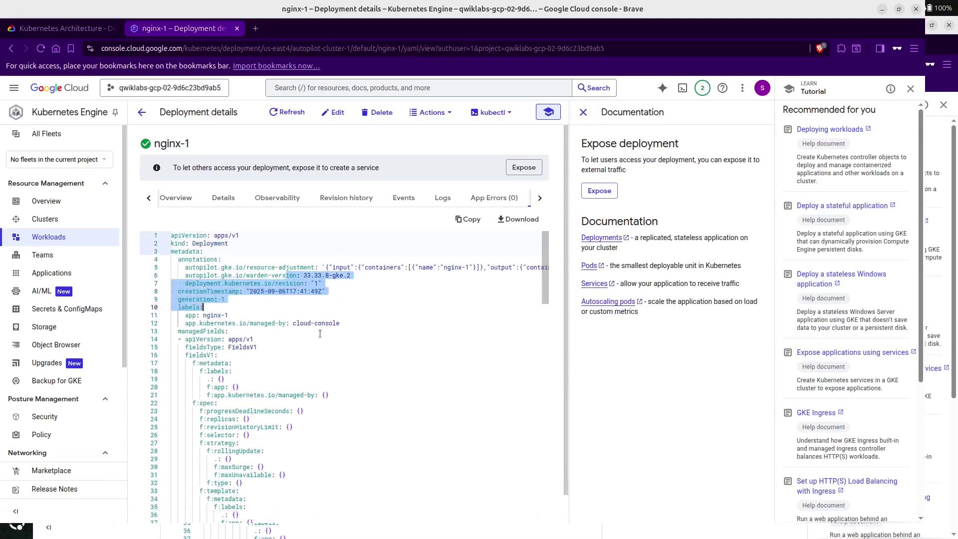
scroll(310, 358, down, 6)
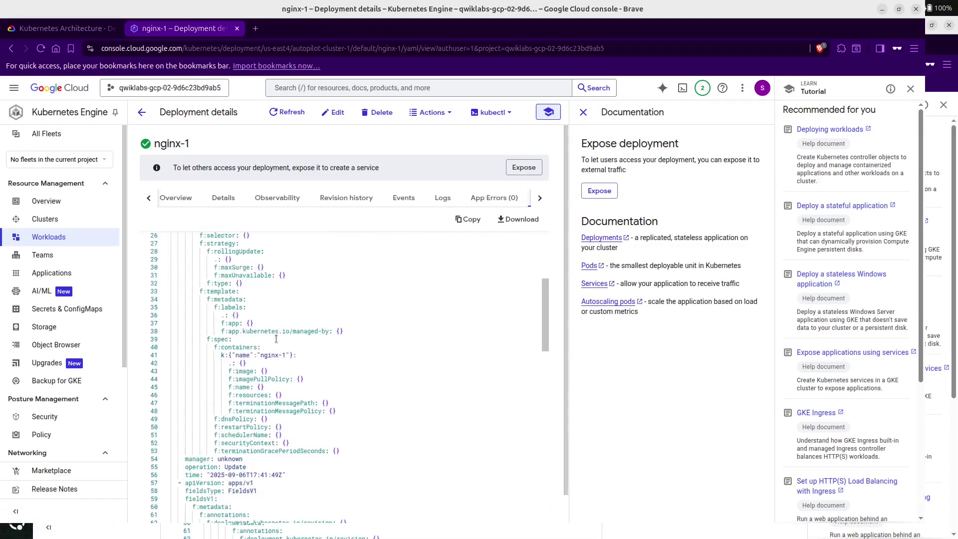
scroll(254, 349, down, 10)
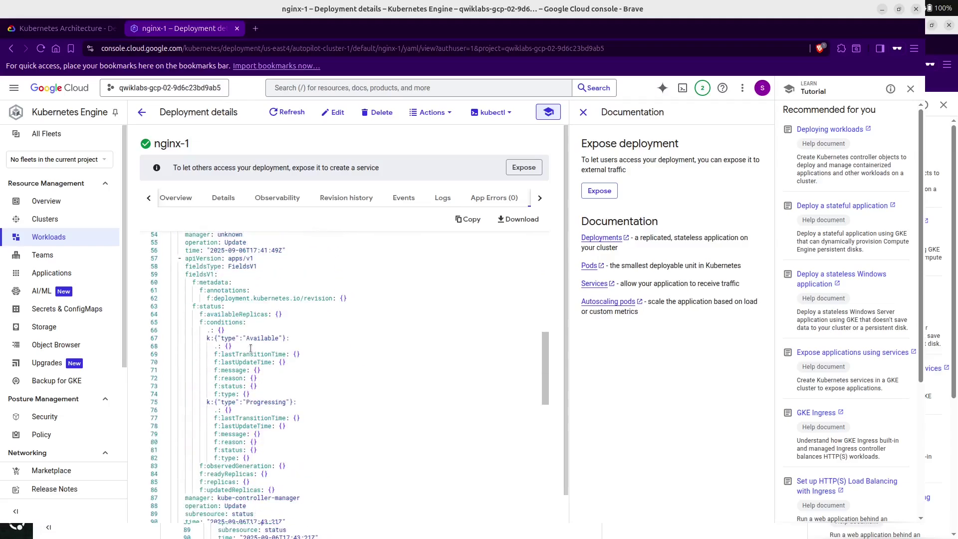
scroll(248, 352, down, 2)
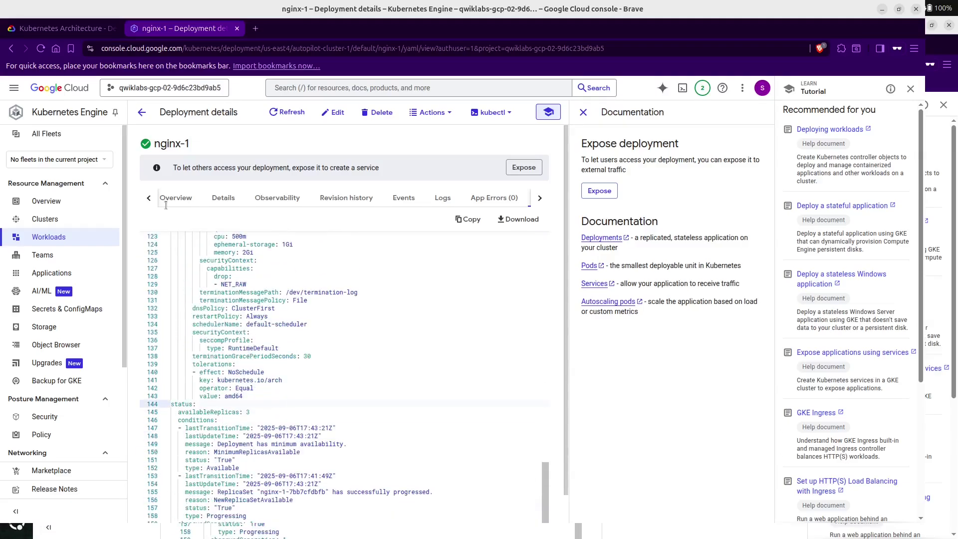
- Return to the lab page, review the End your lab instructions, and start ending the lab
click(50, 29)
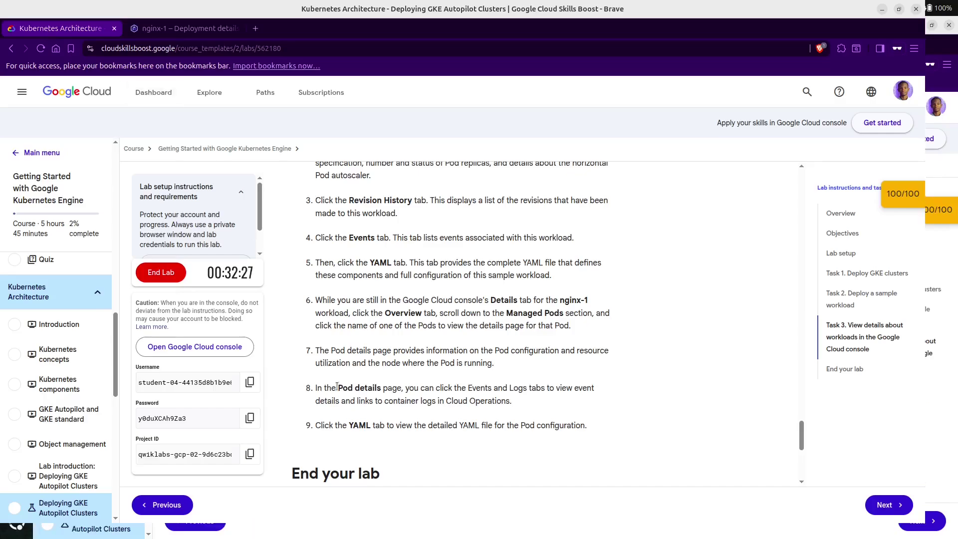
scroll(375, 400, down, 2)
scroll(342, 411, down, 5)
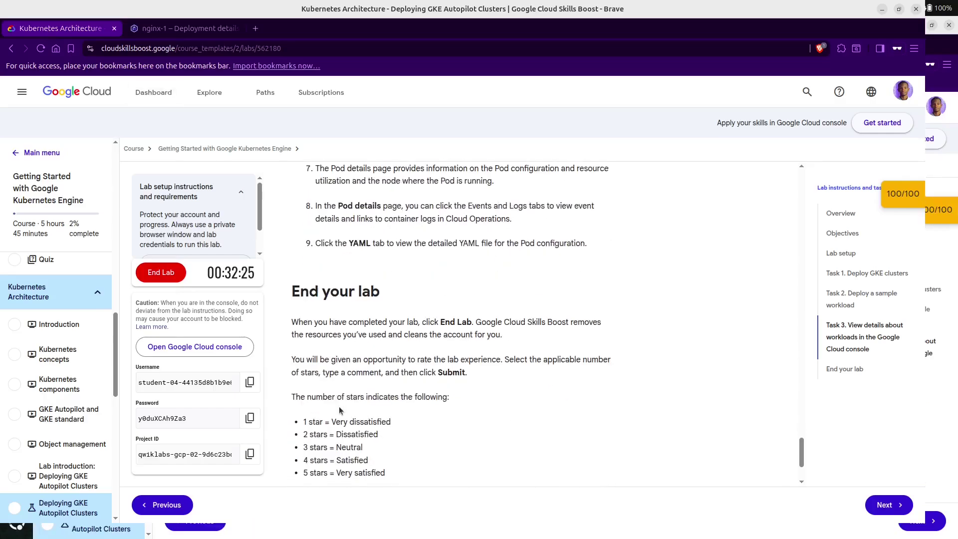
click(161, 272)
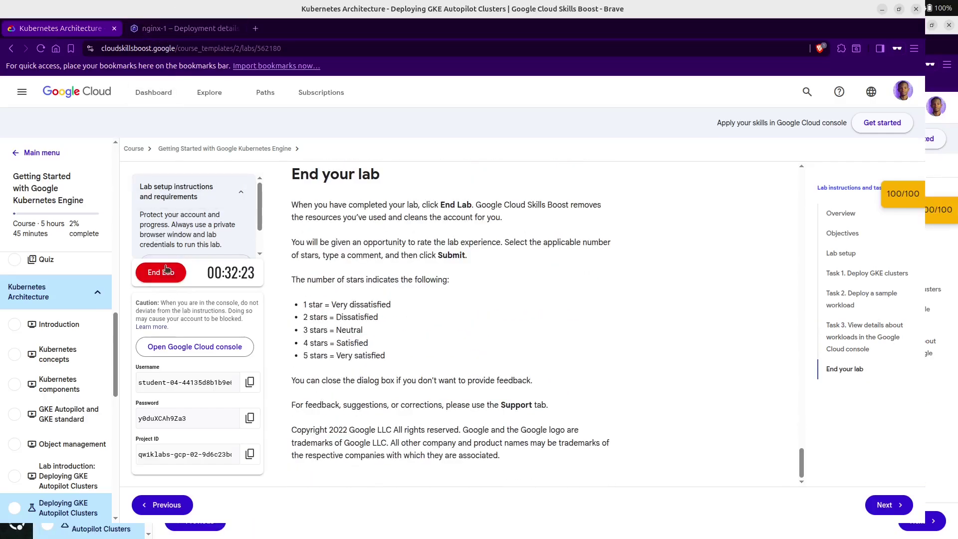